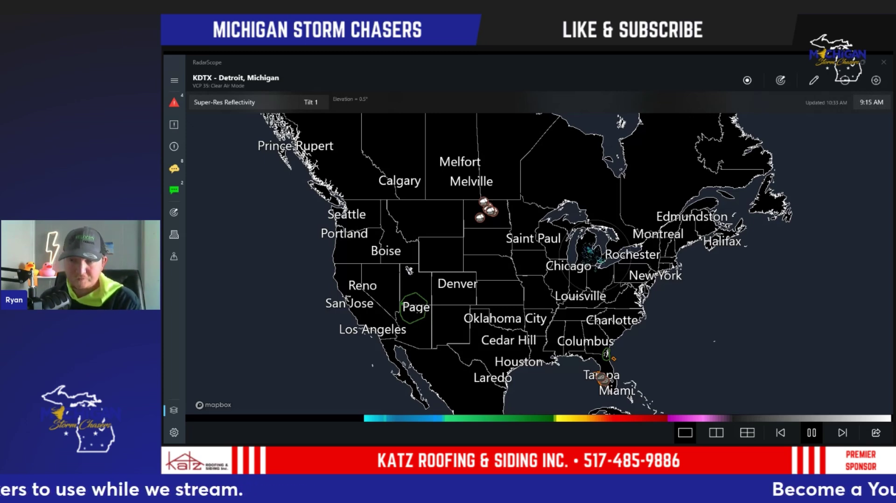
Open the settings to review the RadarScope Pro Tier 1 and Tier 2 subscription options, and close them again
click(176, 82)
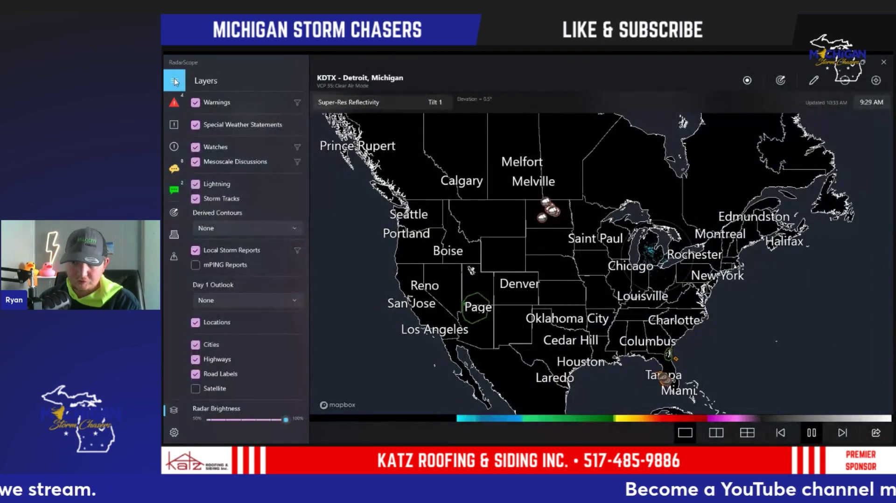
click(175, 432)
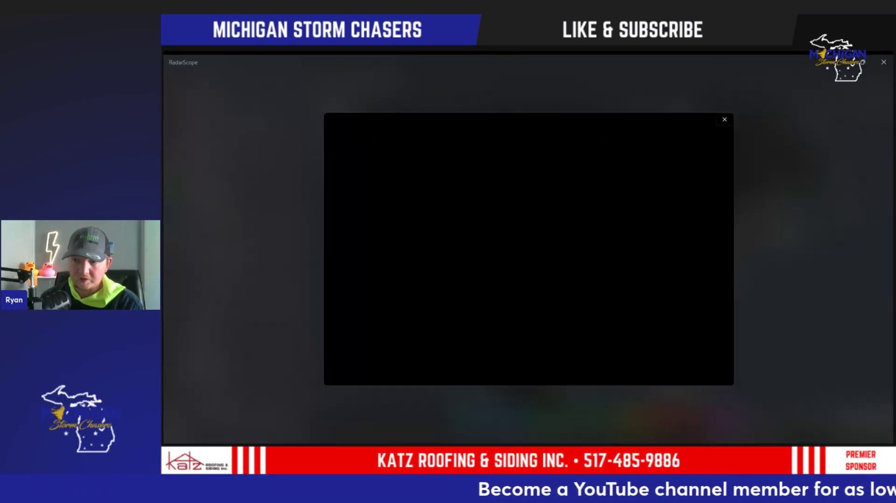
click(374, 138)
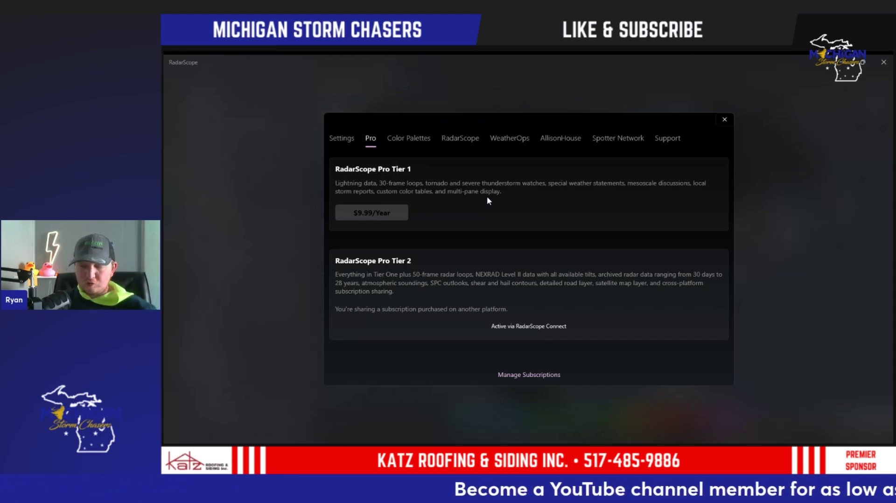
click(725, 120)
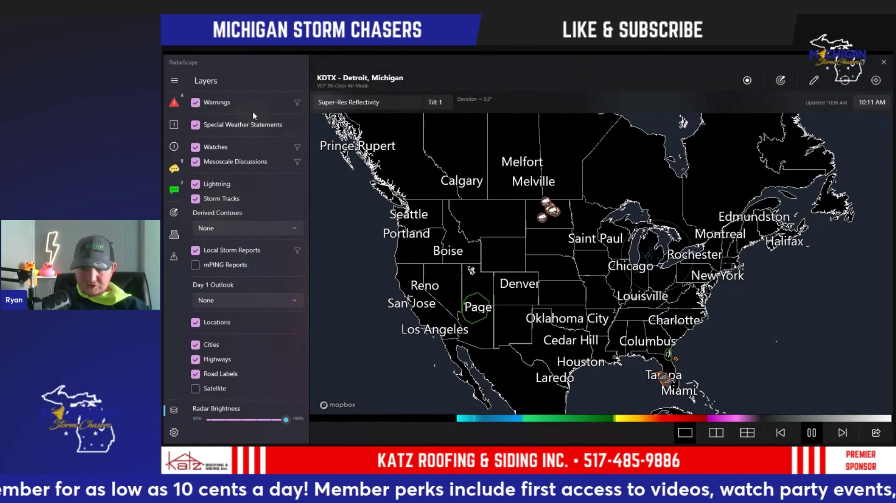
Turn on the Satellite map layer and view it over Michigan and the Great Lakes with the layer list hidden
click(175, 80)
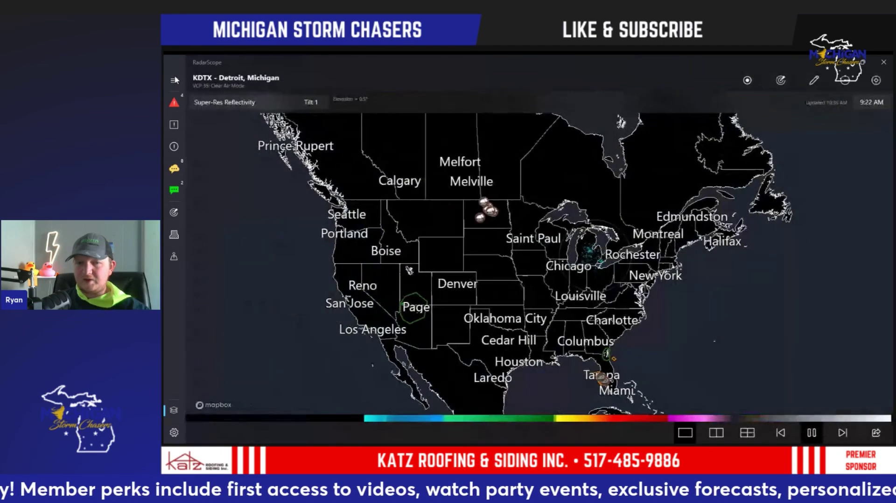
scroll(631, 256, up, 5)
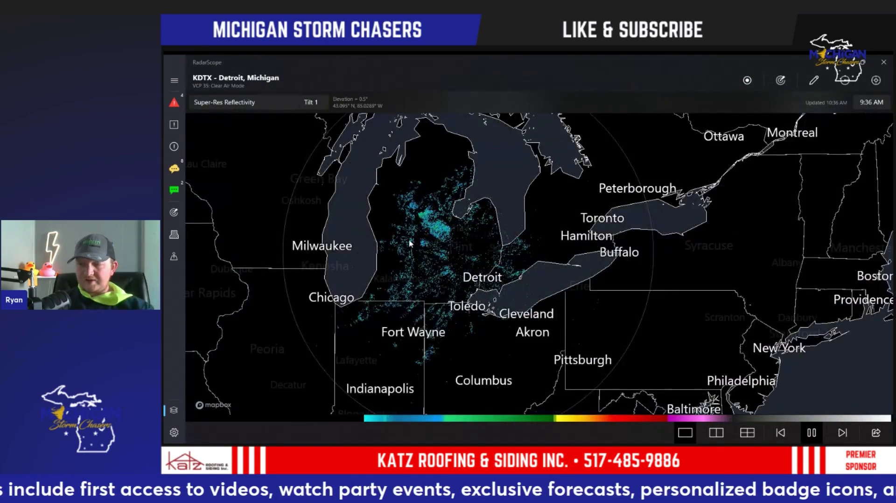
scroll(440, 243, up, 2)
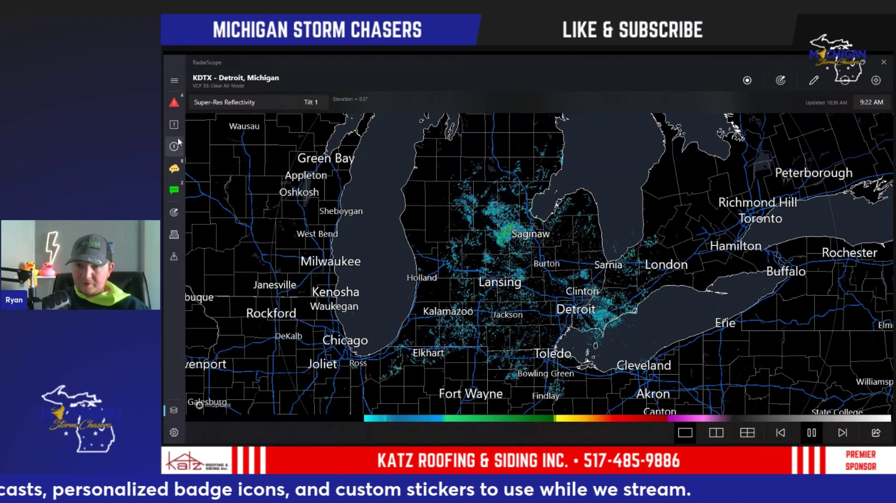
click(174, 81)
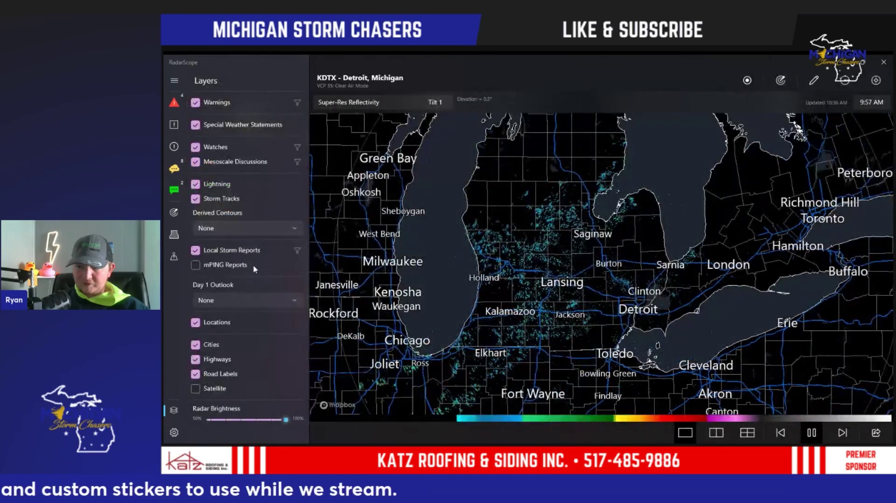
click(212, 388)
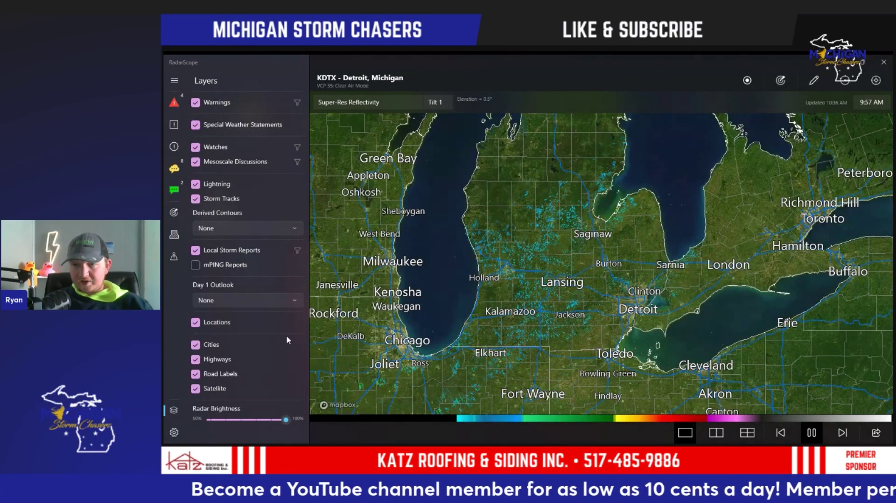
click(174, 81)
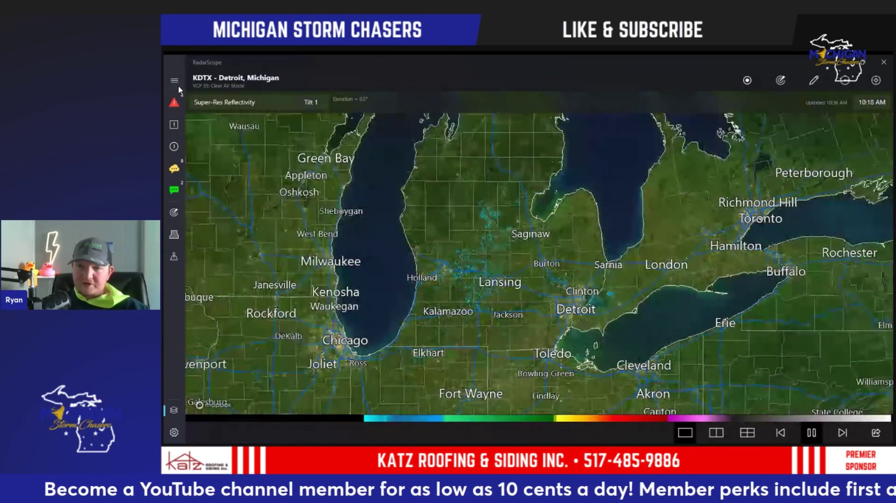
Examine the satellite map across the United States, including Florida and the Southwest around Page, with the layer list shown
click(175, 81)
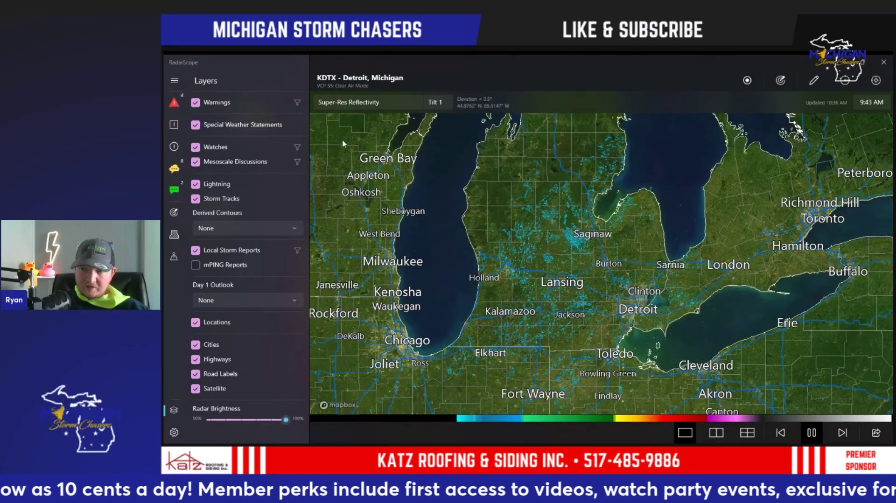
scroll(438, 210, down, 5)
scroll(438, 211, down, 3)
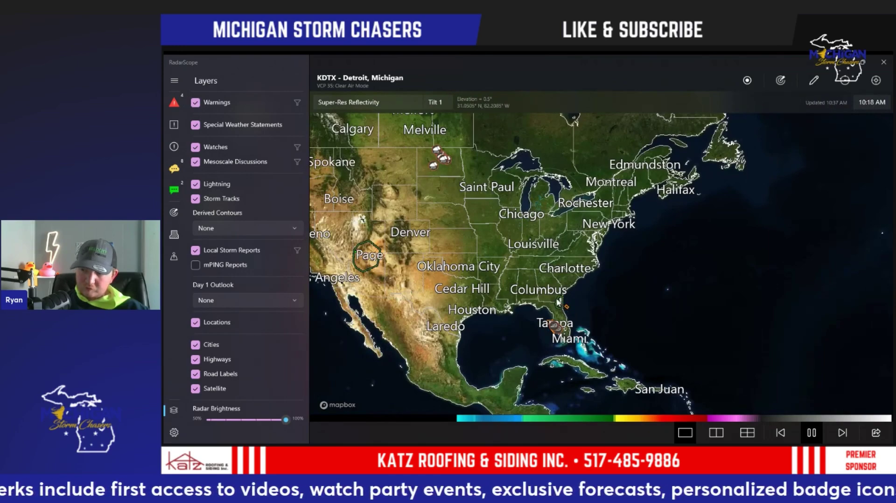
scroll(564, 306, up, 4)
scroll(554, 306, down, 4)
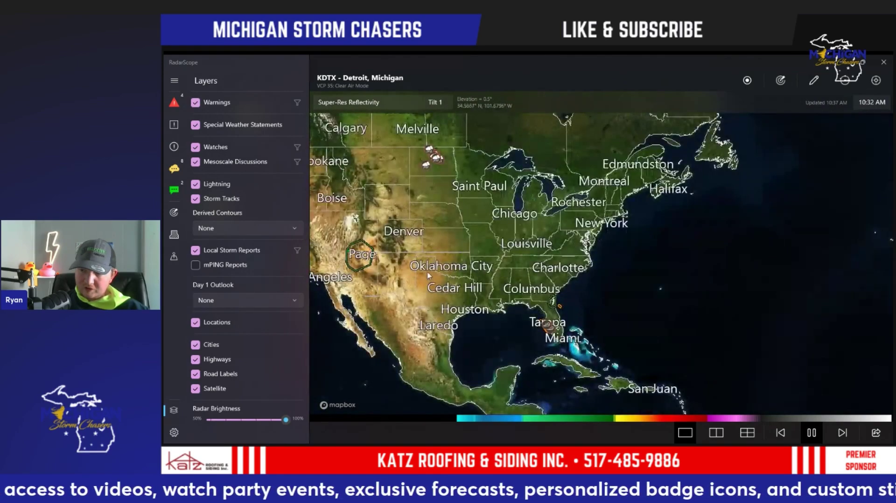
scroll(476, 264, up, 3)
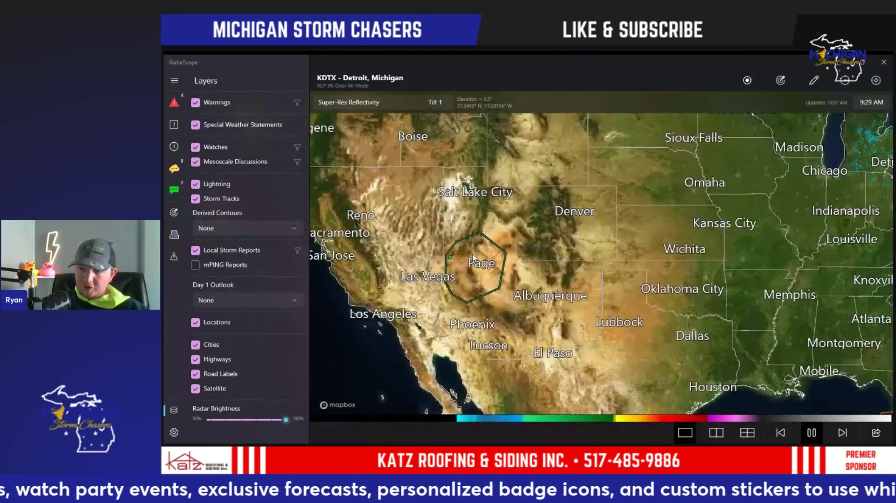
scroll(475, 264, up, 2)
scroll(474, 258, down, 4)
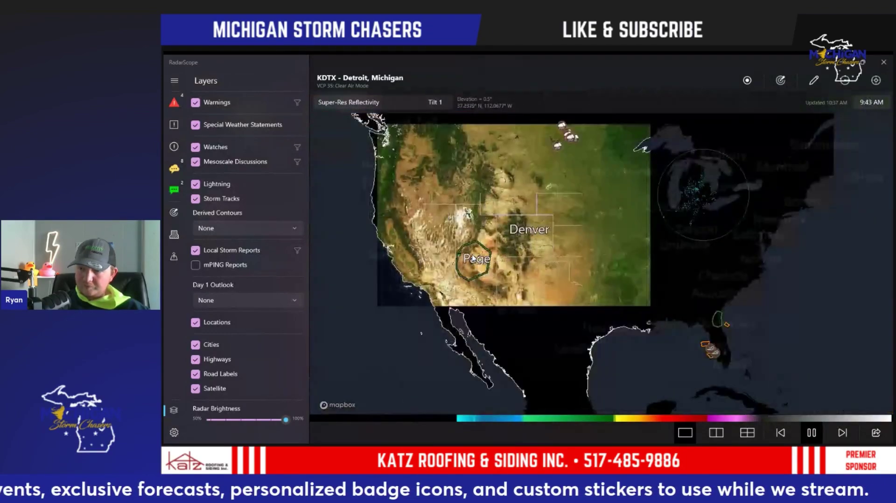
drag(627, 262, 573, 278)
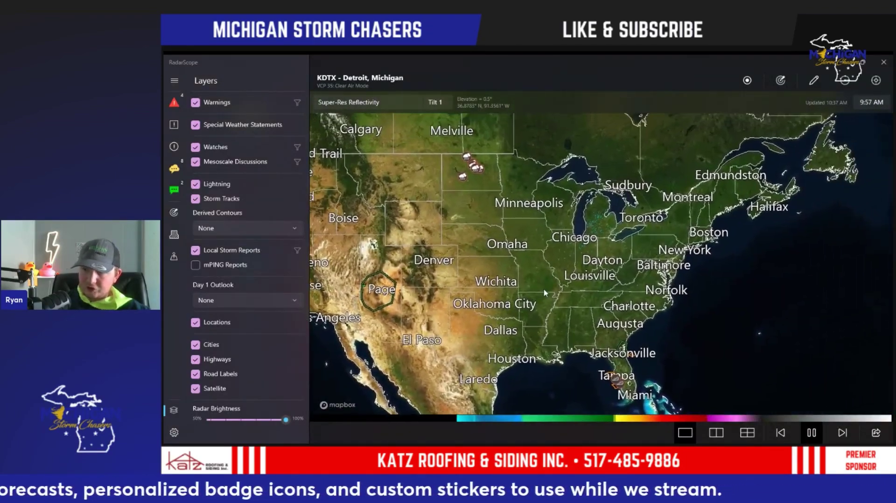
Switch the Warnings, Special Weather Statements, Watches and Mesoscale Discussions layers off and back on one after another
click(195, 103)
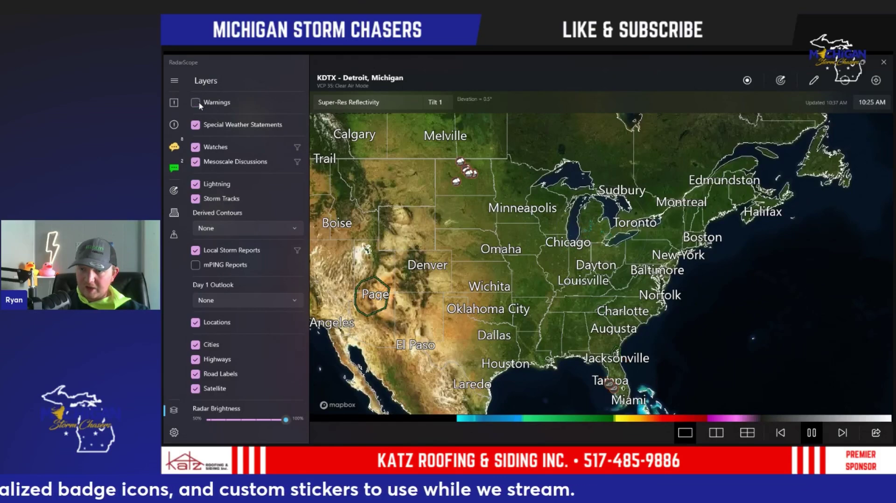
click(196, 103)
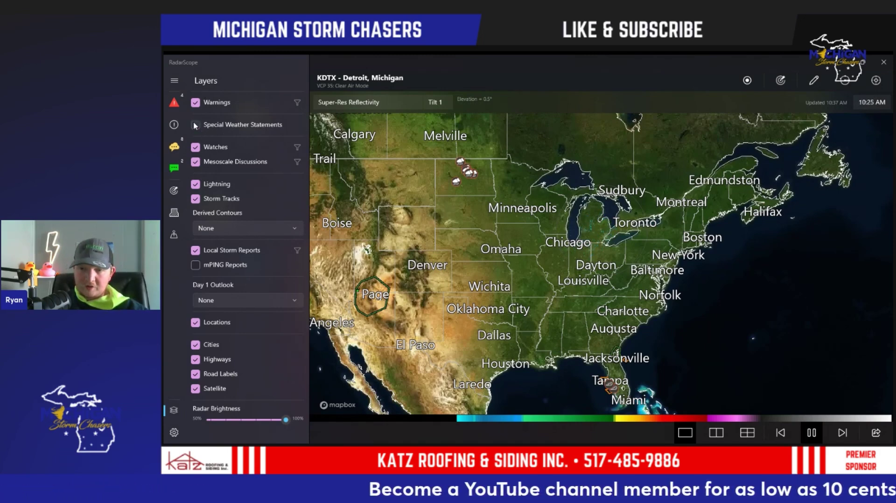
click(196, 147)
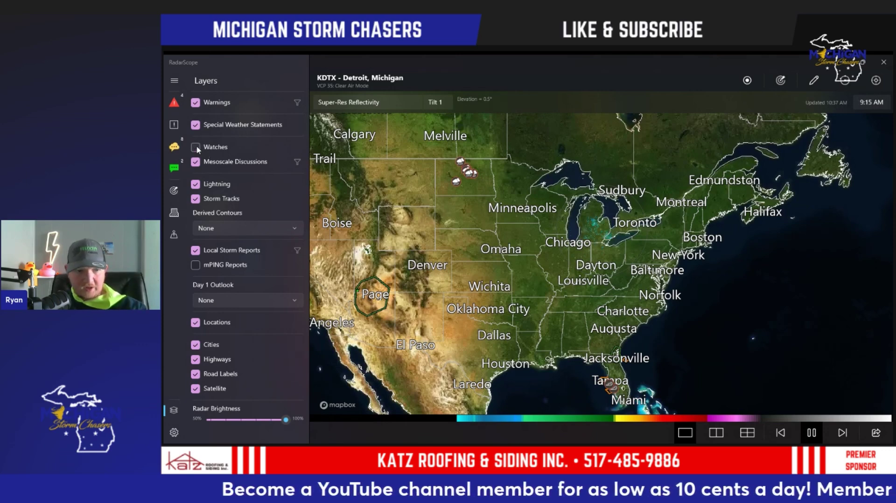
click(195, 147)
click(196, 162)
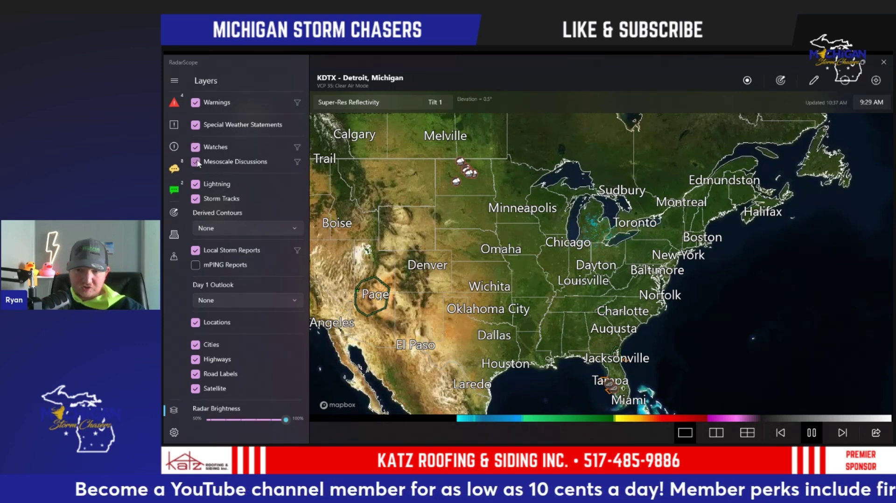
click(195, 162)
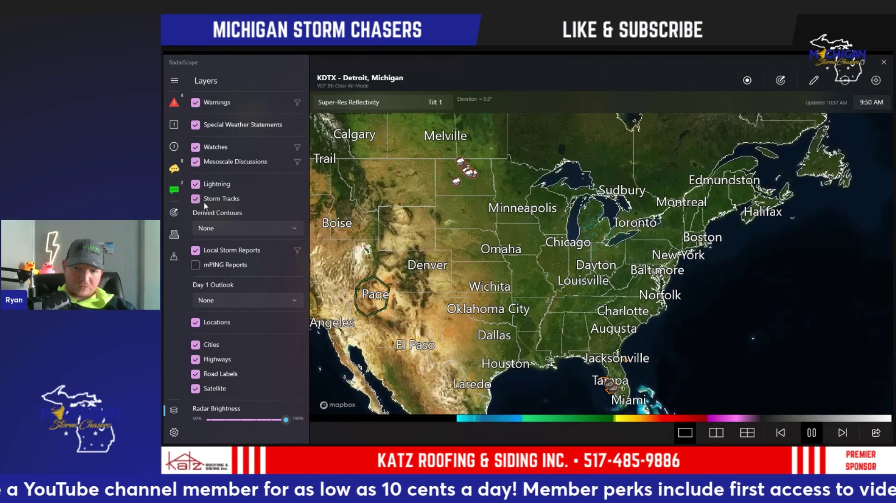
Set the Day 1 Outlook to Categorical and view its risk areas around Denver
click(249, 228)
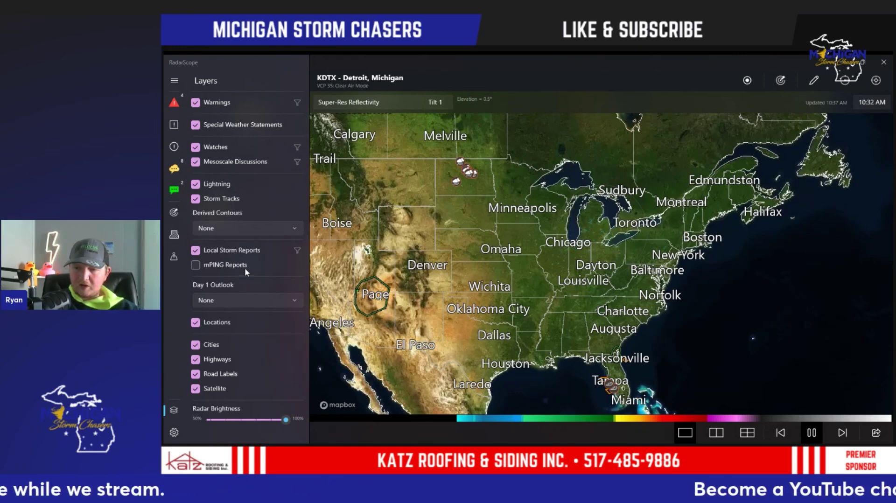
click(270, 303)
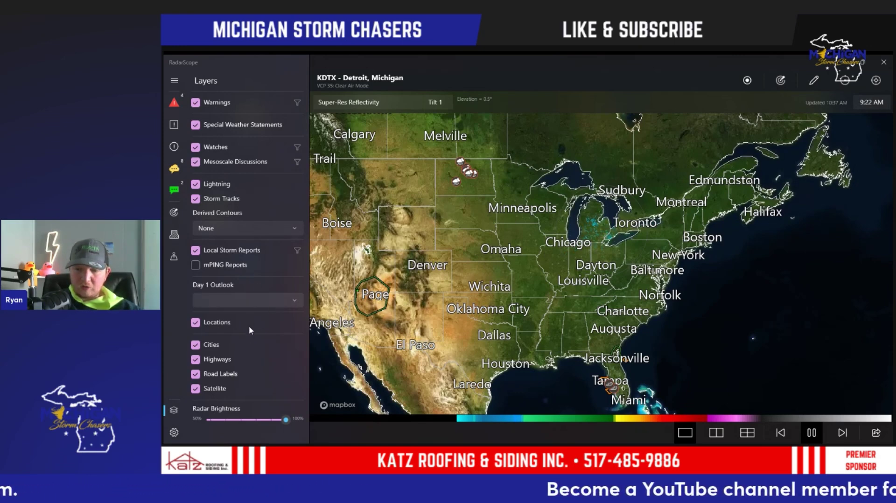
click(236, 322)
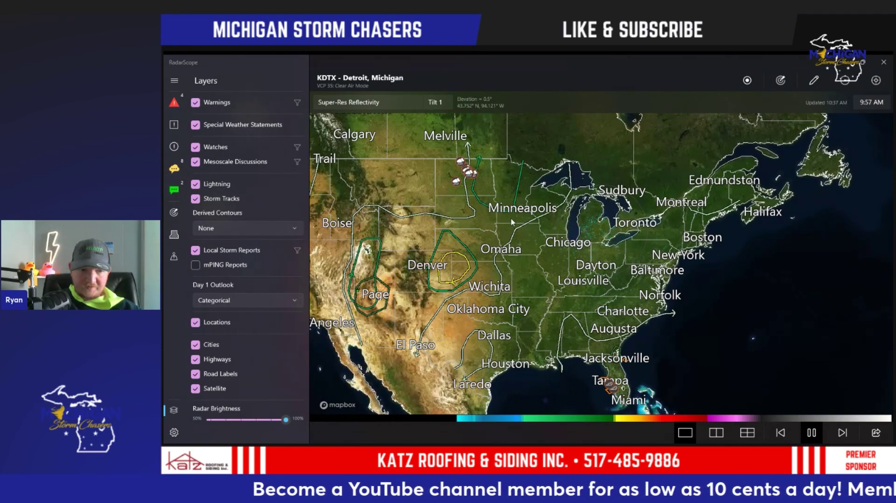
scroll(440, 248, up, 2)
scroll(453, 290, up, 2)
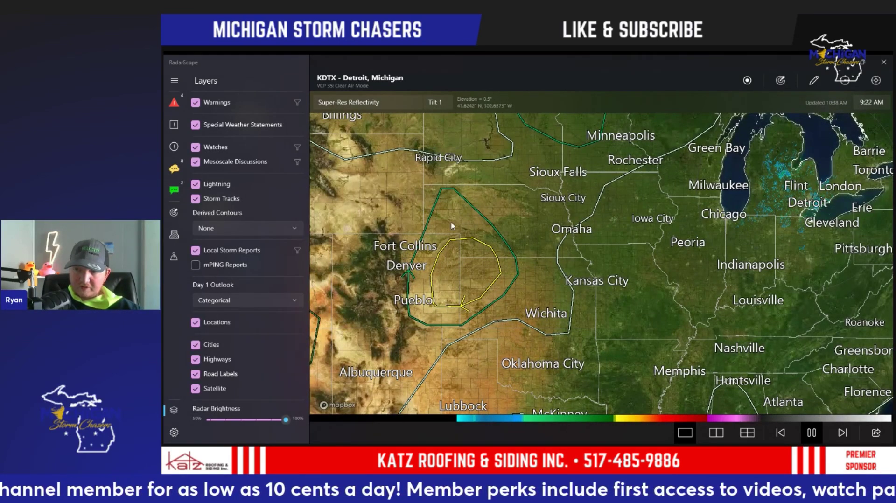
Change the Day 1 Outlook to Tornado and check the map across the United States
click(236, 300)
click(232, 320)
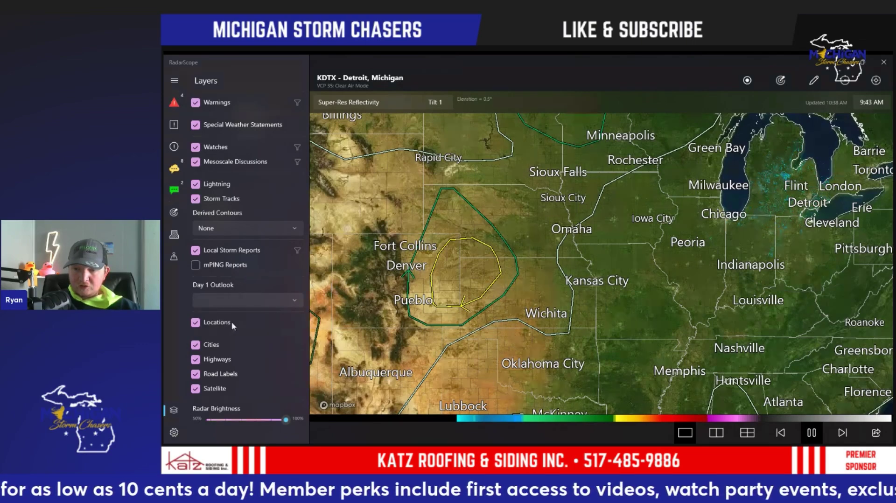
scroll(646, 303, down, 3)
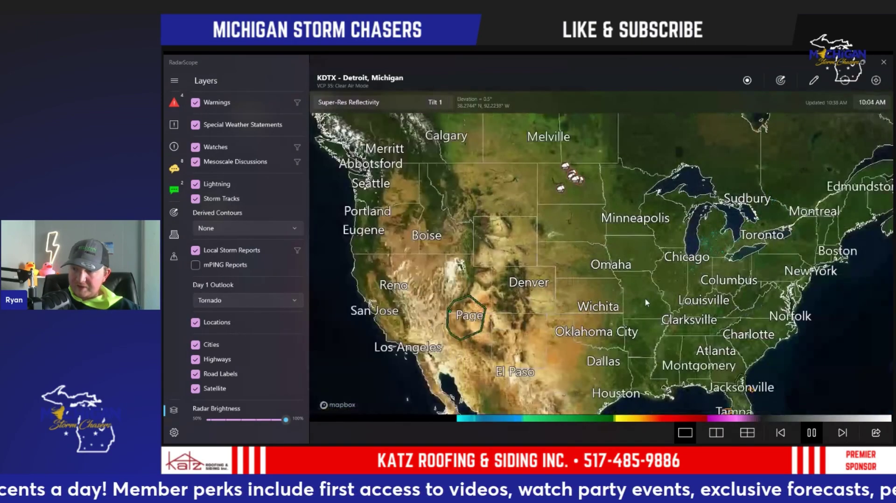
scroll(643, 290, up, 2)
Change the Day 1 Outlook to Wind and inspect its risk contours over eastern Colorado, Nebraska and Kansas
click(256, 298)
click(256, 335)
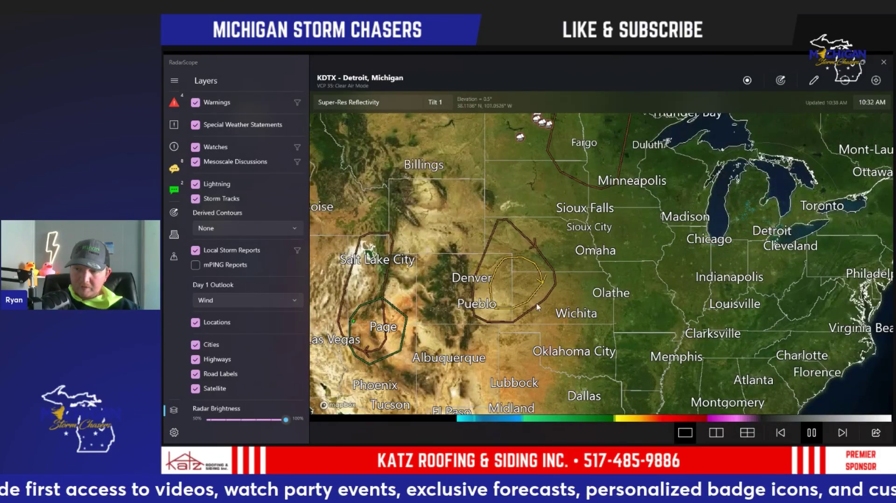
scroll(524, 265, up, 2)
scroll(486, 280, down, 3)
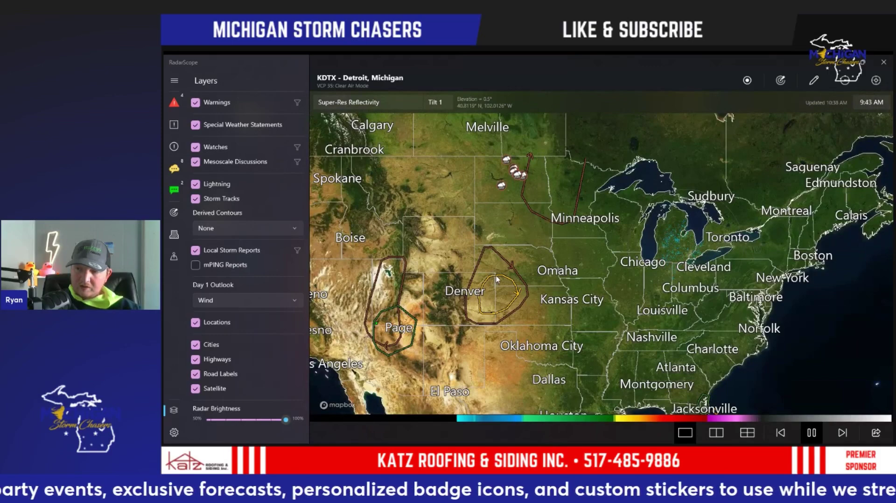
scroll(496, 278, up, 3)
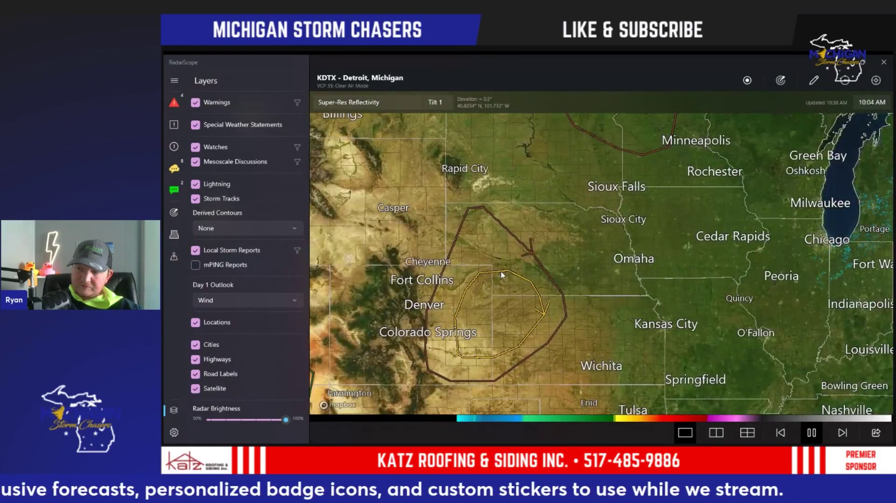
scroll(500, 271, up, 3)
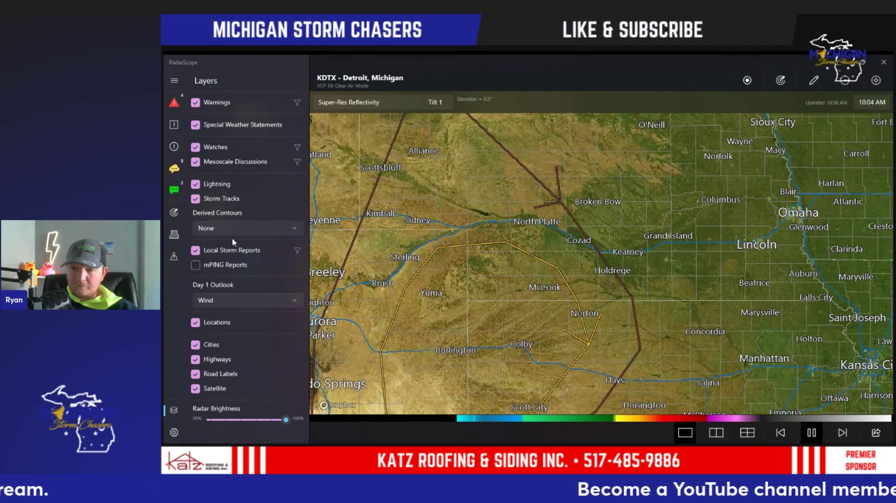
Set the Day 1 Outlook back to Categorical
click(248, 305)
click(271, 305)
scroll(271, 305, down, 1)
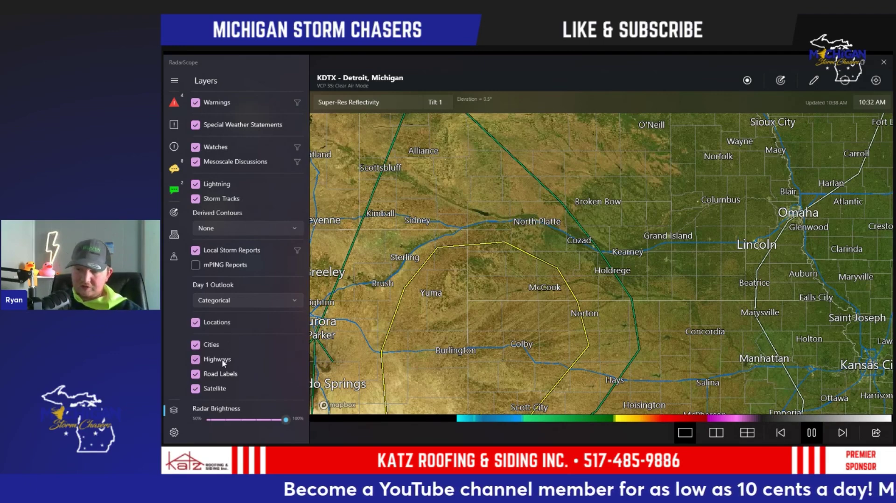
Switch the Cities, Highways, Road Labels and Satellite map layers off and back on
click(196, 345)
click(196, 360)
click(195, 374)
click(195, 389)
click(195, 389)
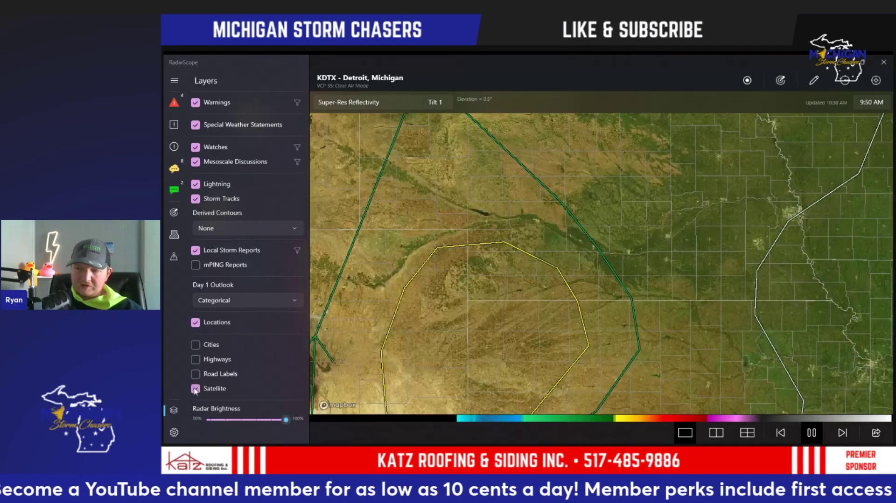
click(196, 345)
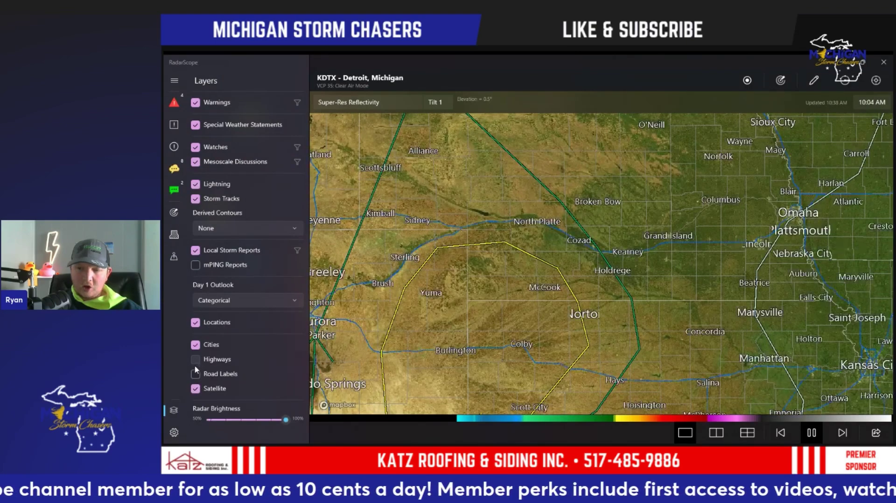
click(195, 360)
click(195, 374)
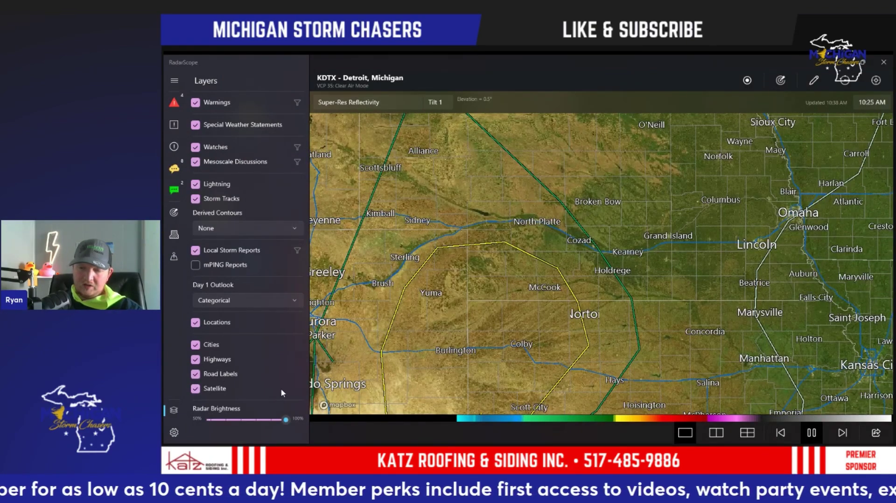
Keep Radar Brightness at 100% and show the Special Weather Statements list
drag(286, 420, 317, 424)
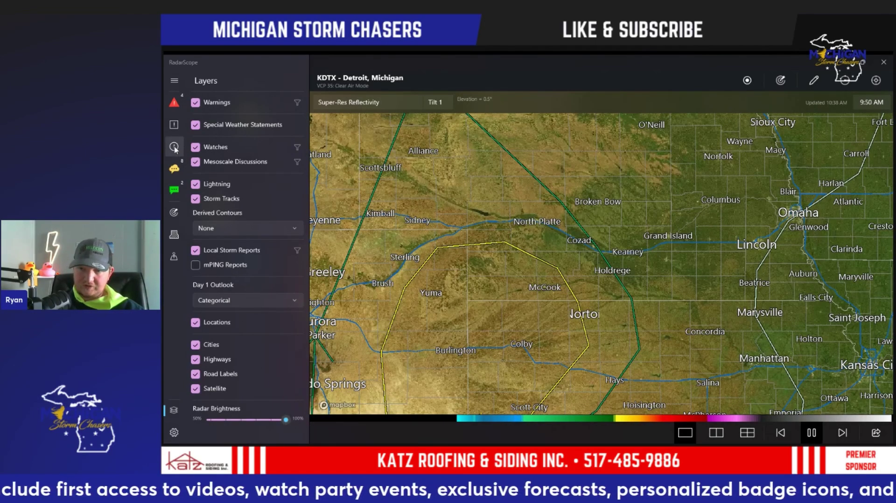
click(174, 125)
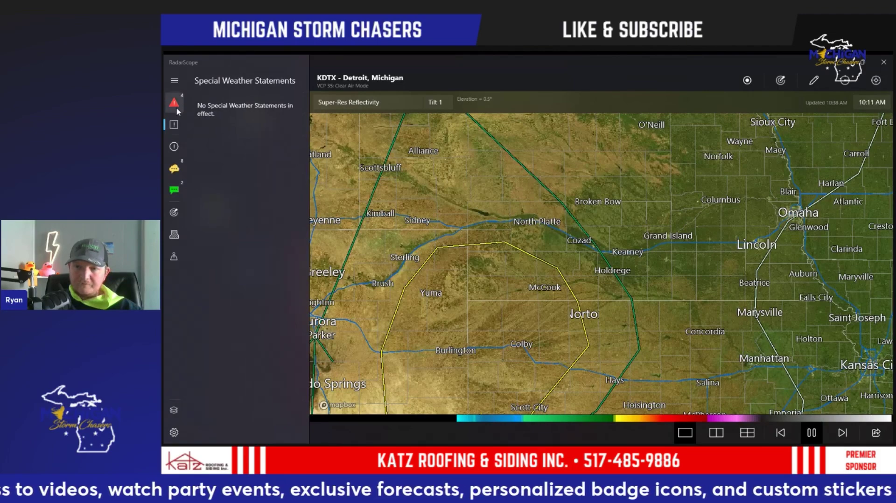
Bring the map back from the central Plains to southern Michigan around the Detroit radar
scroll(517, 228, down, 2)
scroll(517, 228, down, 2)
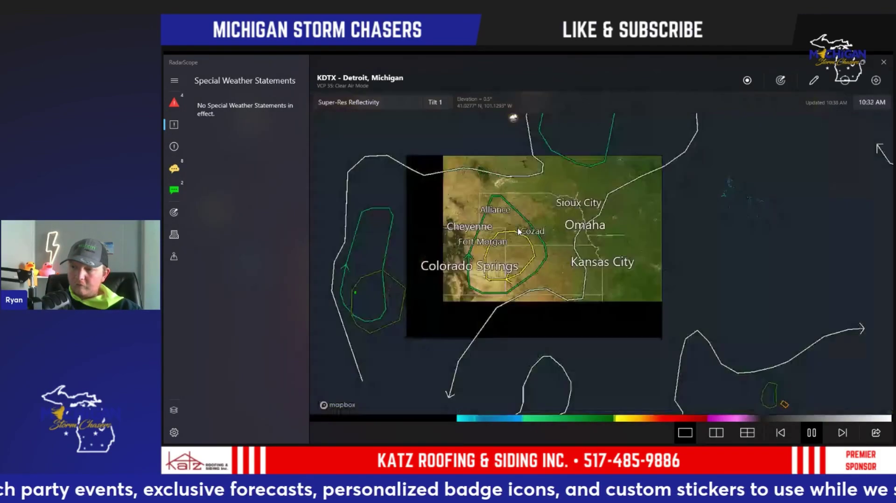
drag(699, 197, 565, 276)
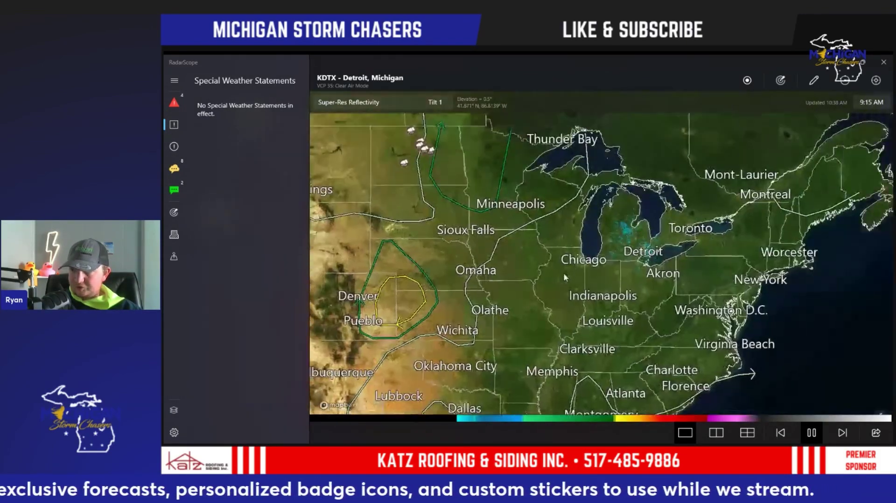
scroll(636, 240, up, 3)
scroll(636, 238, up, 2)
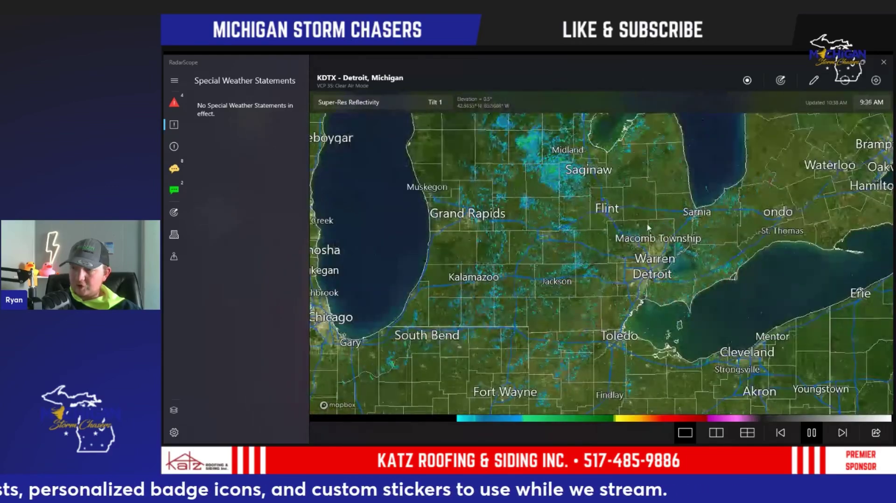
drag(636, 238, 622, 266)
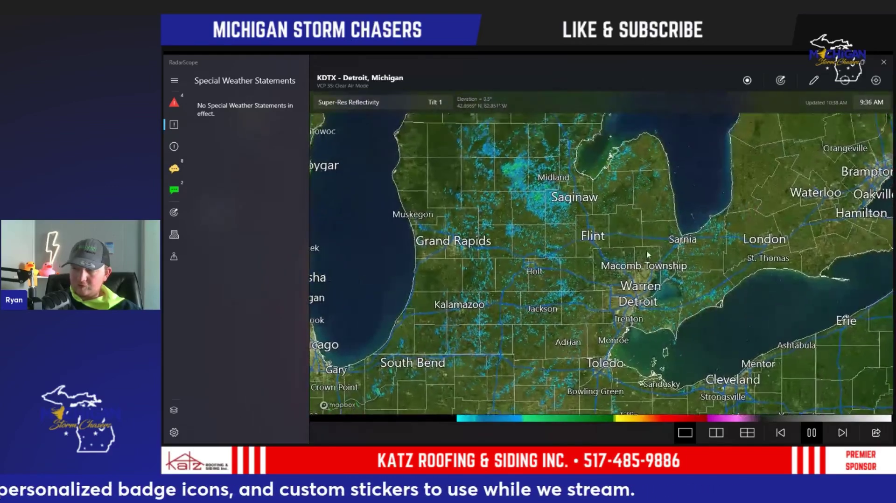
Open the application settings and keep the radar animation speed at its slowest
click(174, 411)
click(175, 433)
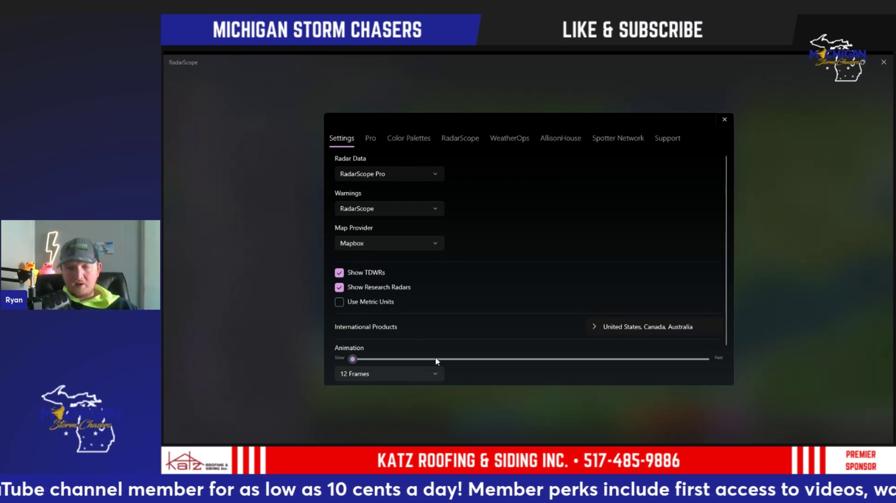
scroll(389, 315, down, 1)
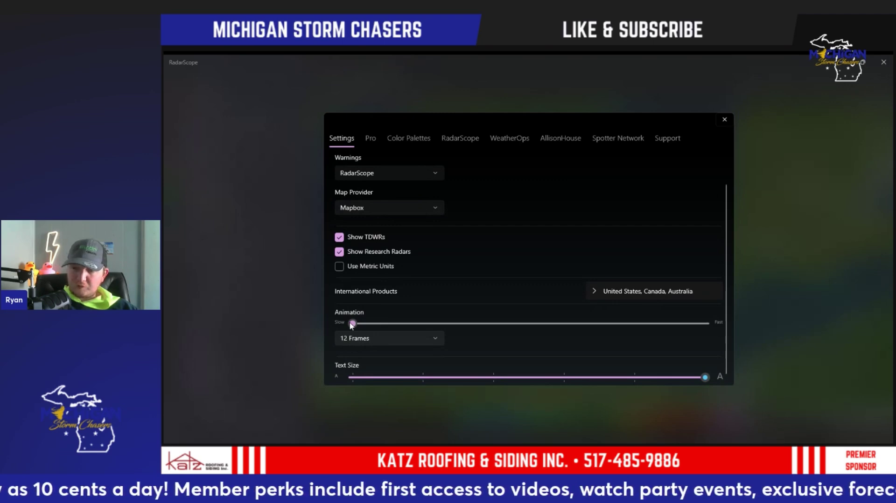
drag(356, 324, 261, 306)
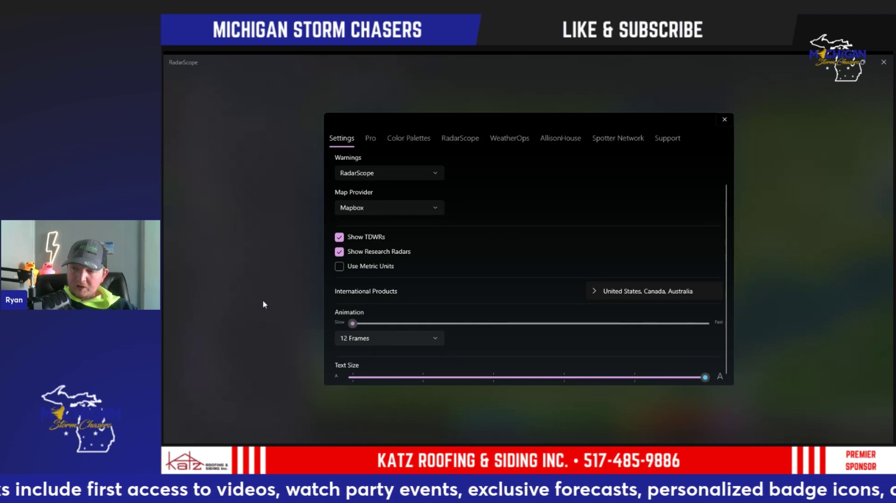
Look through the Warnings and Map Provider choices, keeping RadarScope and Mapbox, and leave Text Size at its largest
click(400, 174)
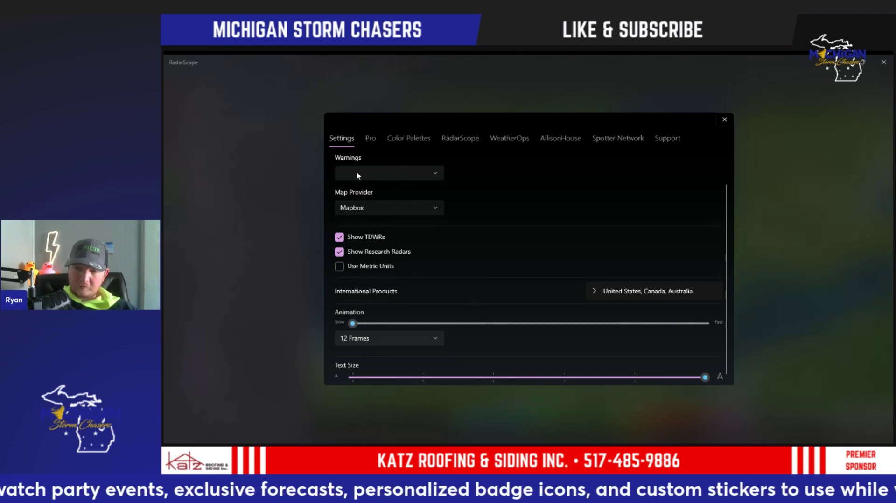
click(374, 193)
click(416, 210)
click(470, 215)
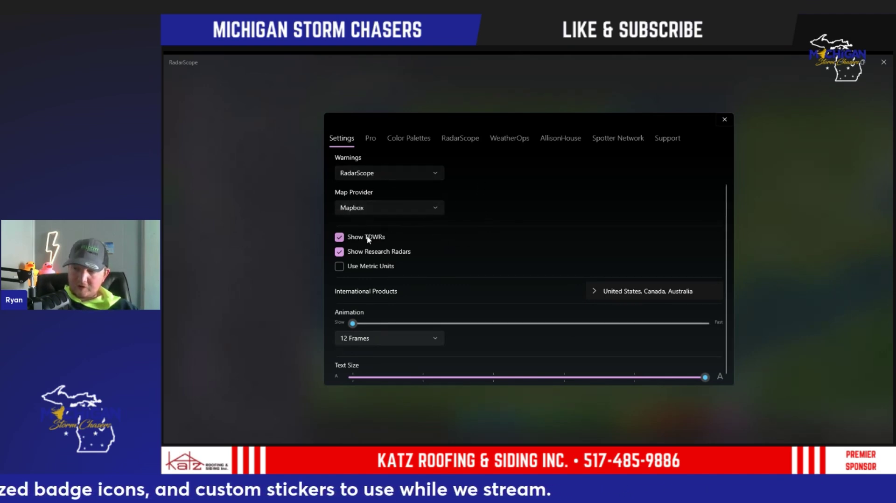
scroll(367, 240, down, 1)
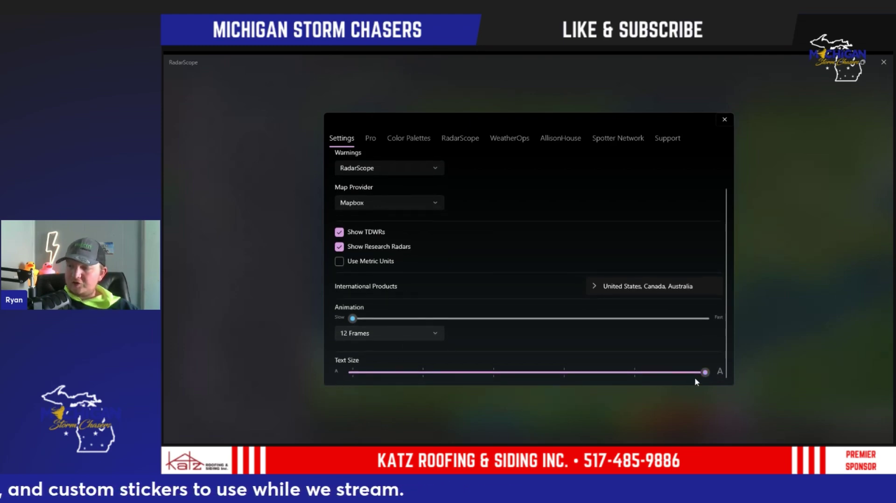
drag(705, 374, 769, 367)
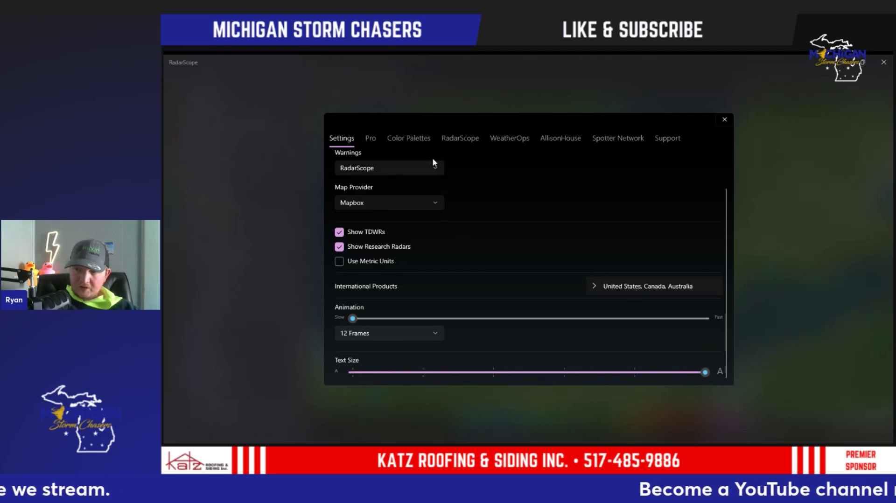
Try the Standard (Low-Filter) reflectivity color palette and switch to Standard (Expert Mode)
click(421, 138)
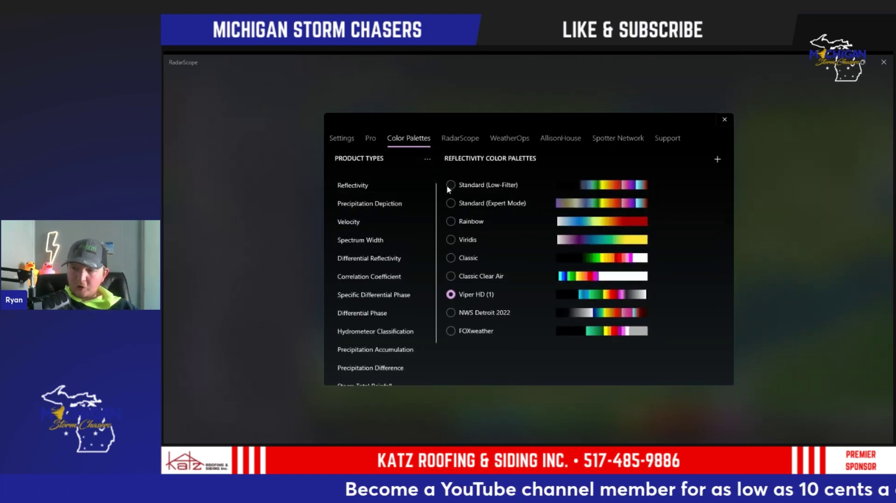
click(449, 186)
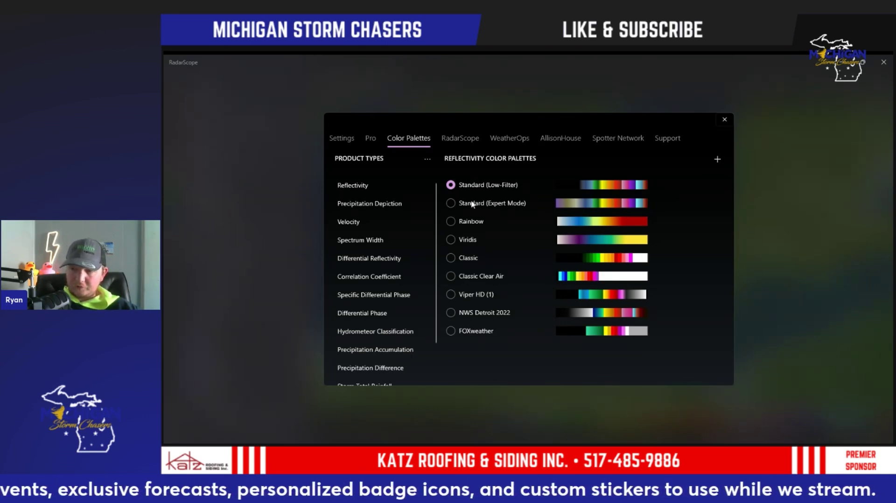
click(451, 203)
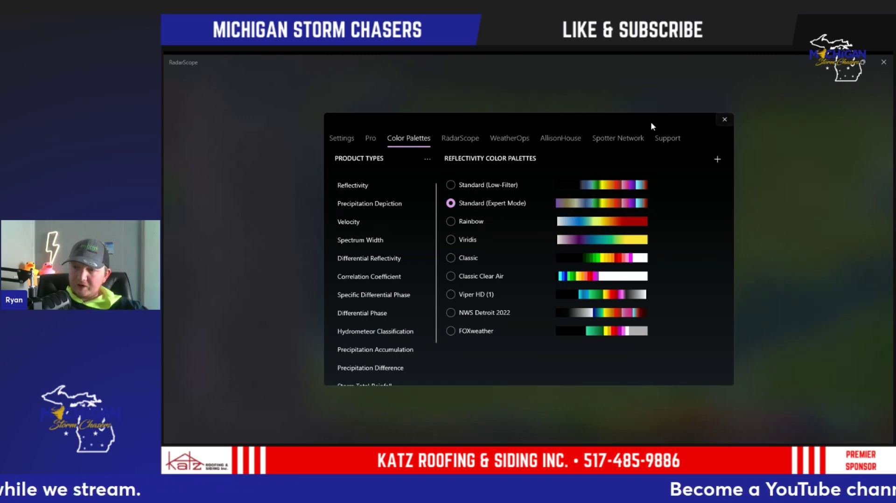
Review the Spotter Network, AllisonHouse, WeatherOps, RadarScope account and Support pages of the settings
click(624, 139)
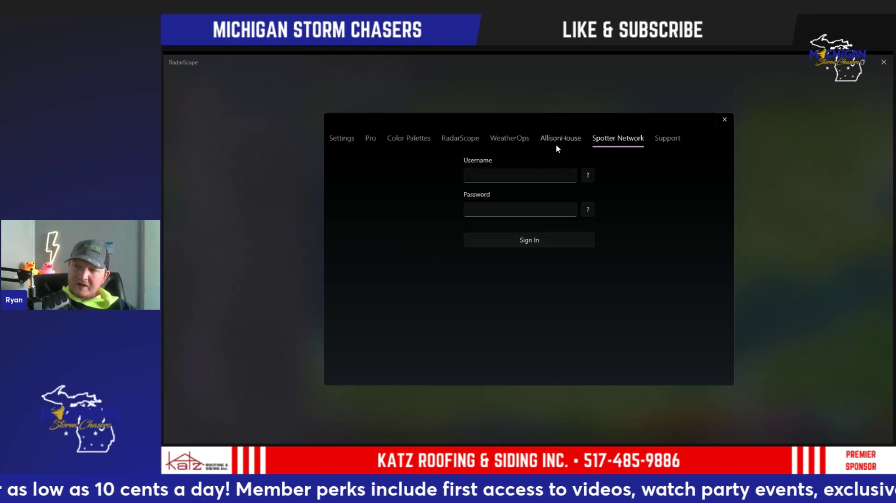
click(556, 144)
click(510, 139)
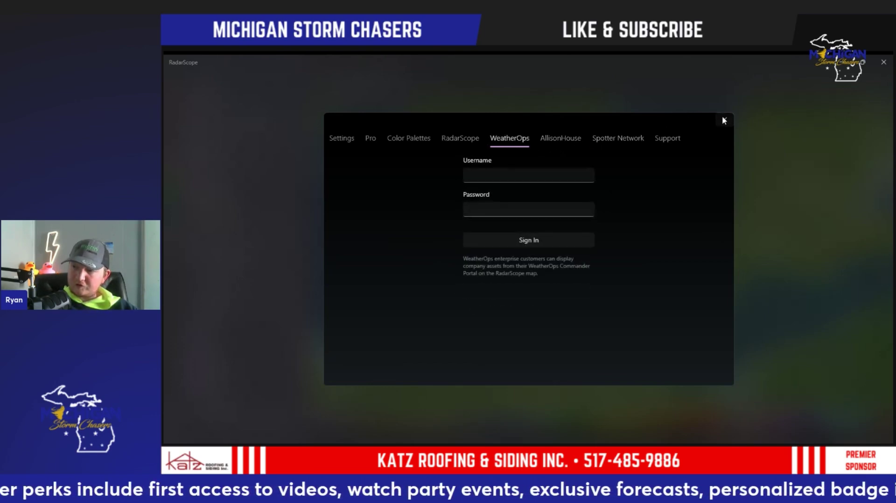
click(460, 138)
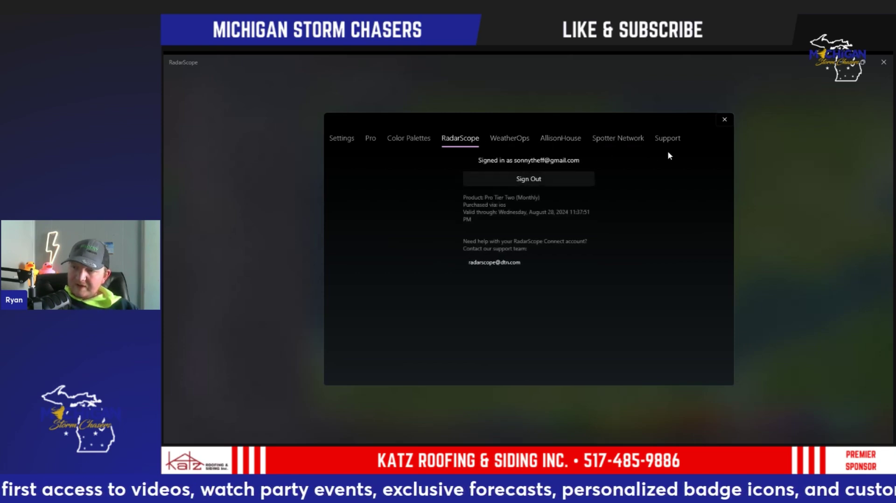
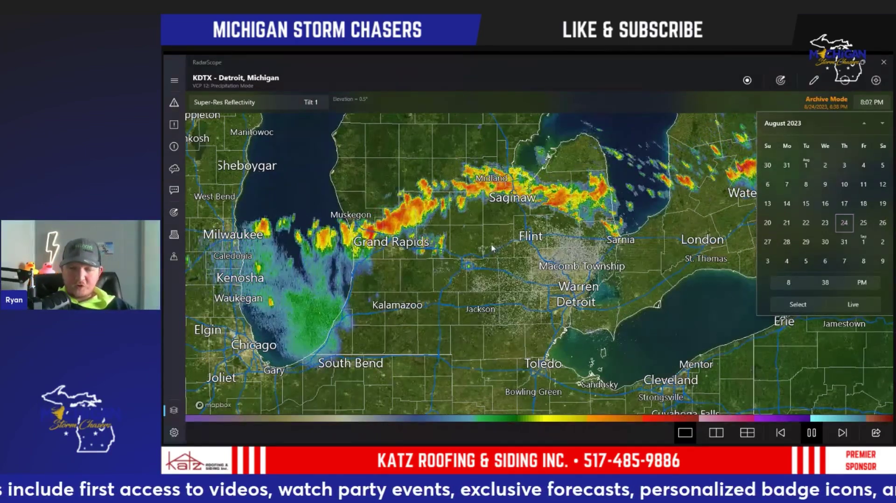
click(667, 138)
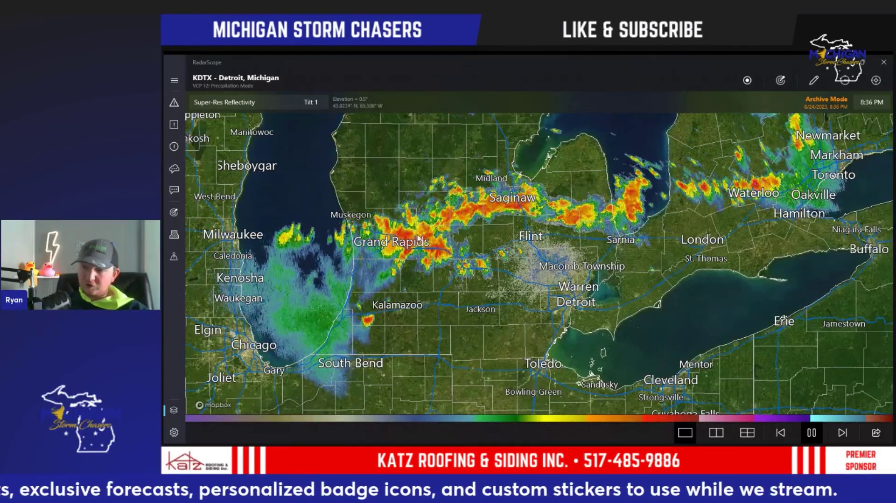
Display Super-Res Velocity for the archived storms over Lower Michigan and return to Super-Res Reflectivity
scroll(419, 239, up, 2)
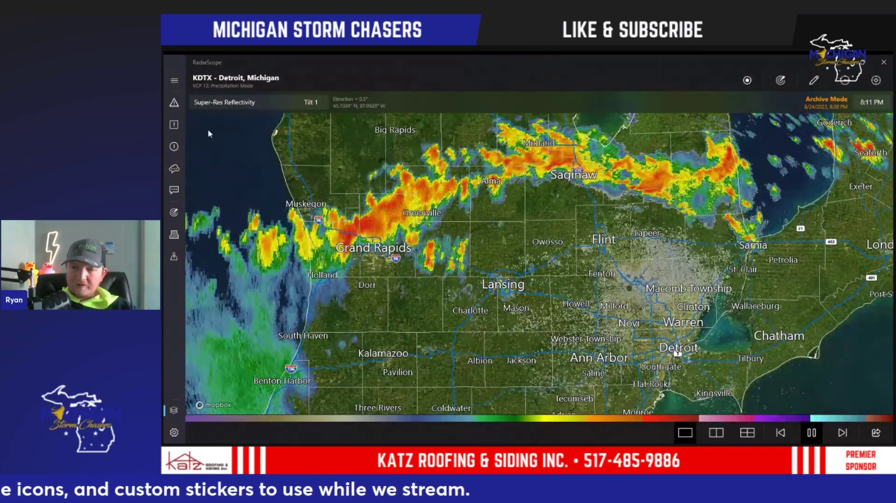
click(222, 103)
click(325, 116)
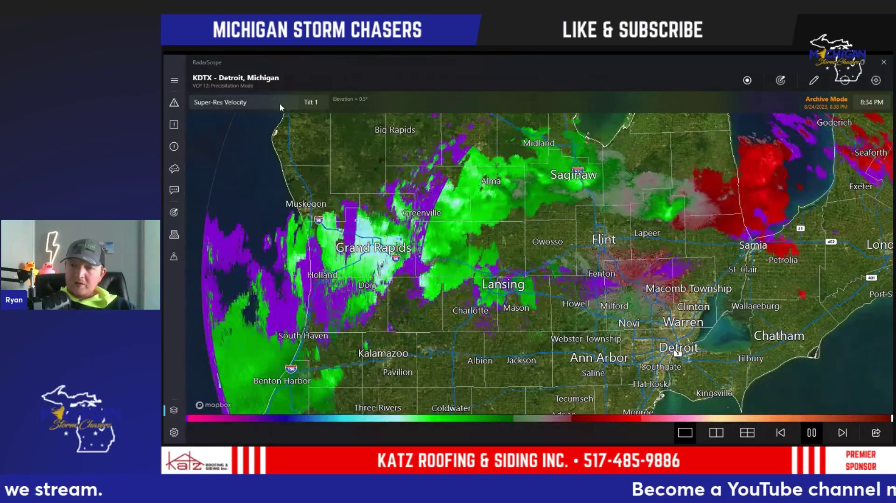
click(279, 103)
click(329, 87)
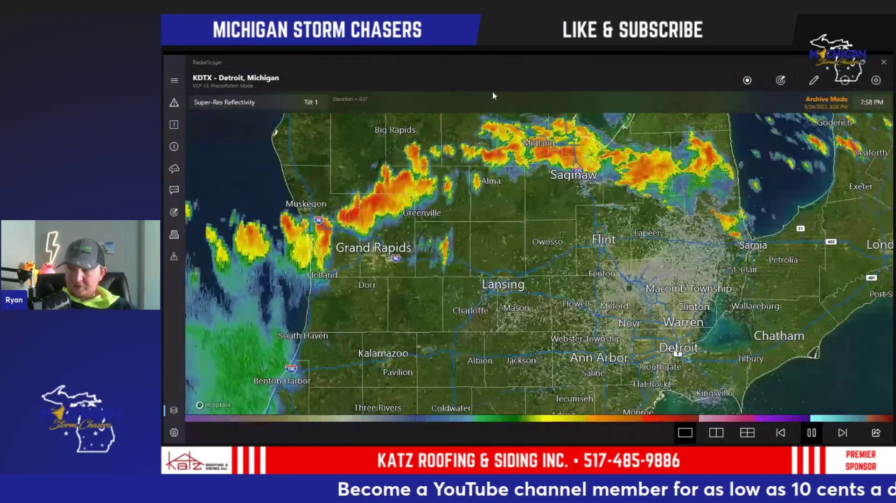
Set the reflectivity color palette to Viper HD (1) and collapse the layer list
click(175, 80)
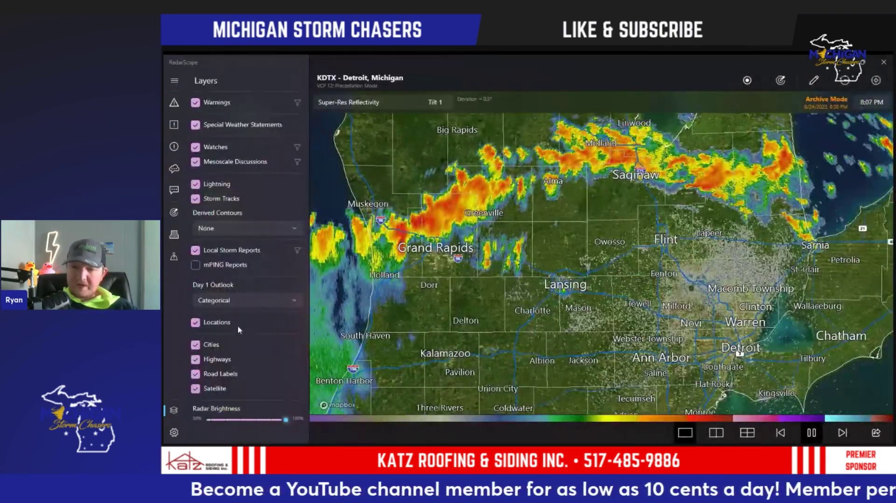
click(174, 433)
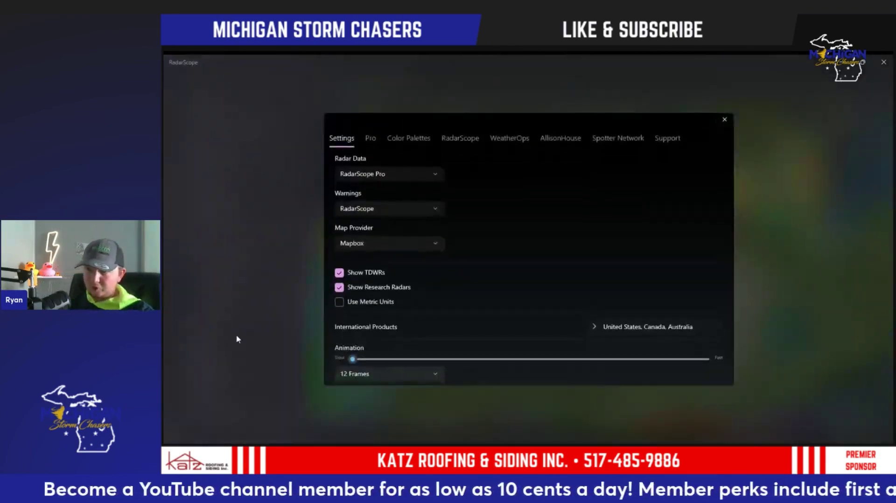
click(399, 139)
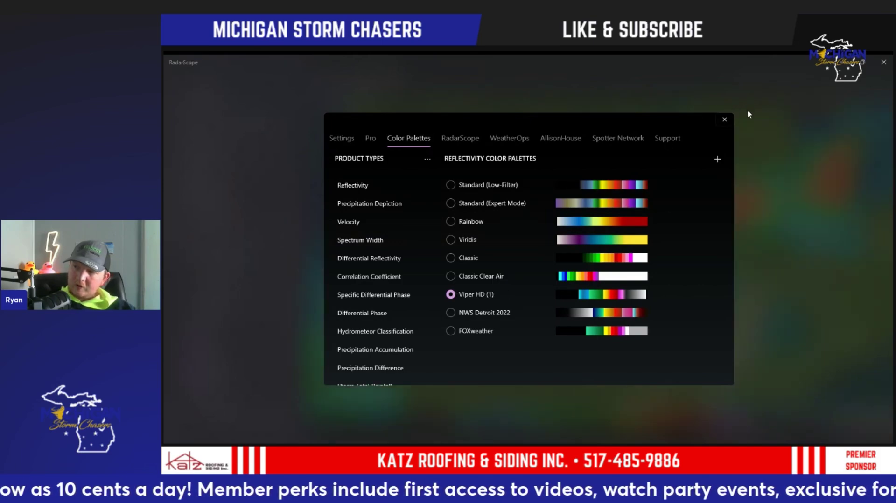
click(725, 120)
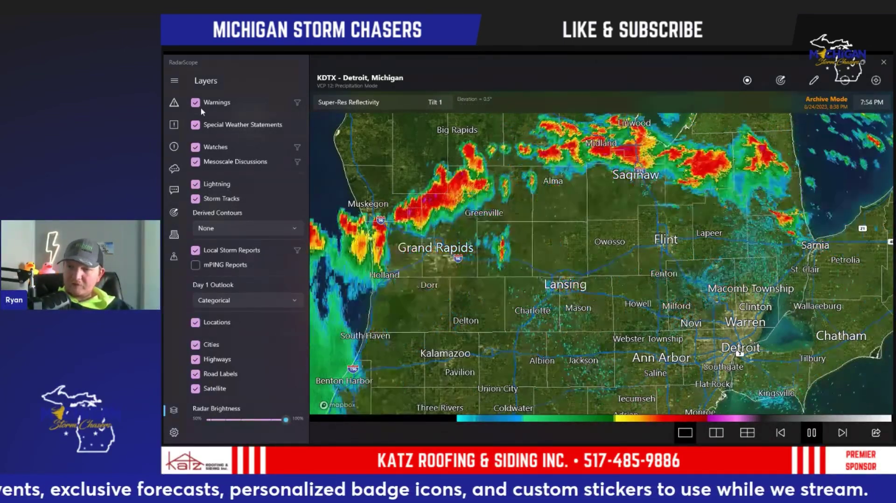
click(176, 81)
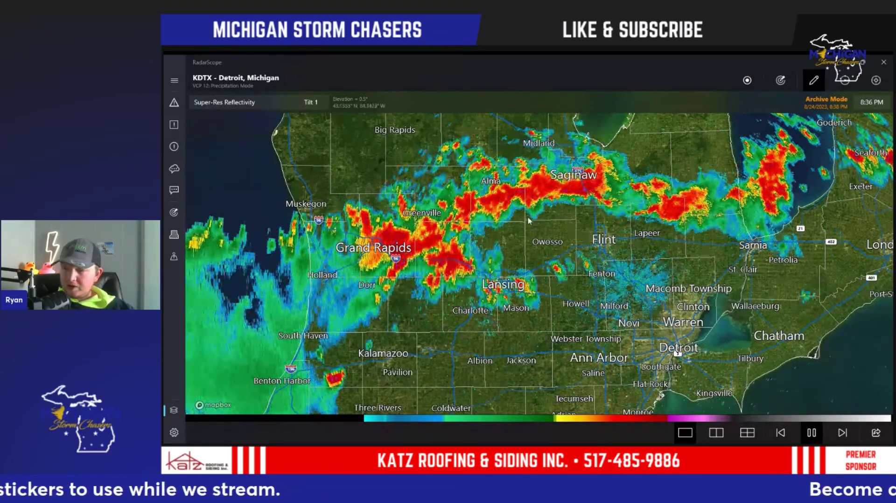
Draw a freehand hash sign near Owosso, a line at Flint and strokes around Charlotte and Greenville, and leave drawing mode
drag(516, 207, 526, 280)
drag(532, 195, 552, 267)
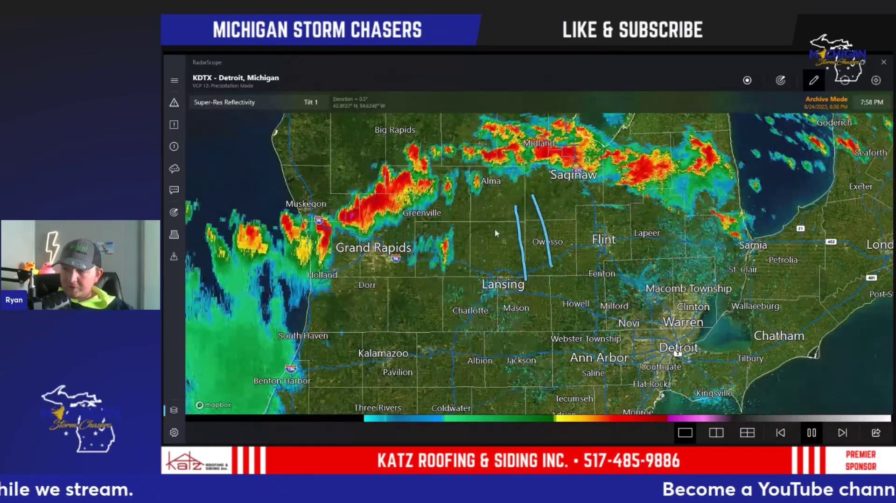
mouse_move(495, 229)
mouse_down()
mouse_move(565, 229)
mouse_move(601, 258)
mouse_up()
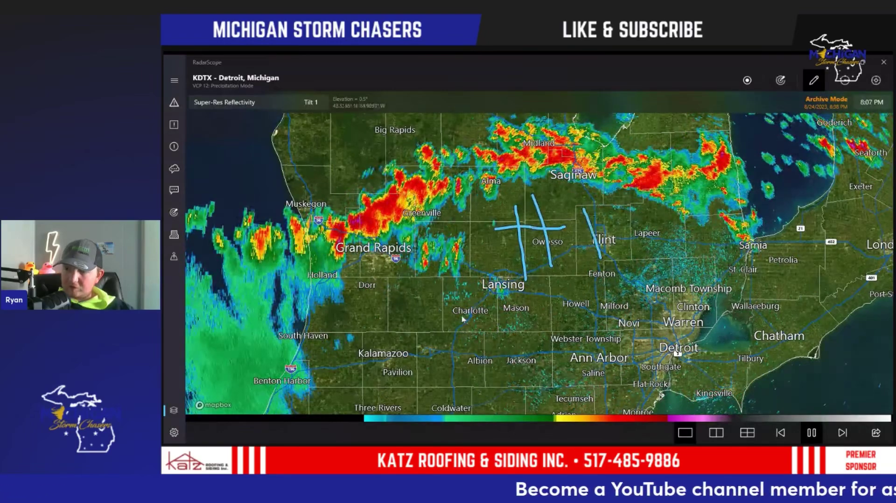
drag(446, 290, 450, 314)
drag(482, 290, 488, 314)
drag(424, 349, 538, 367)
mouse_move(413, 217)
mouse_down()
mouse_move(388, 232)
mouse_move(400, 224)
mouse_move(467, 272)
mouse_up()
mouse_move(455, 241)
mouse_down()
mouse_move(468, 272)
mouse_move(449, 274)
mouse_up()
click(814, 80)
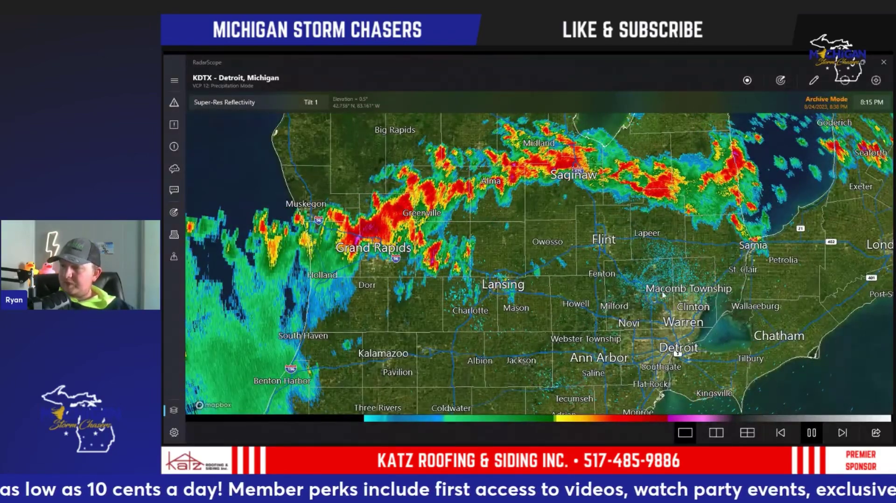
Show the selectable radar sites and view them across the Great Lakes and the Northeast
drag(690, 314, 596, 267)
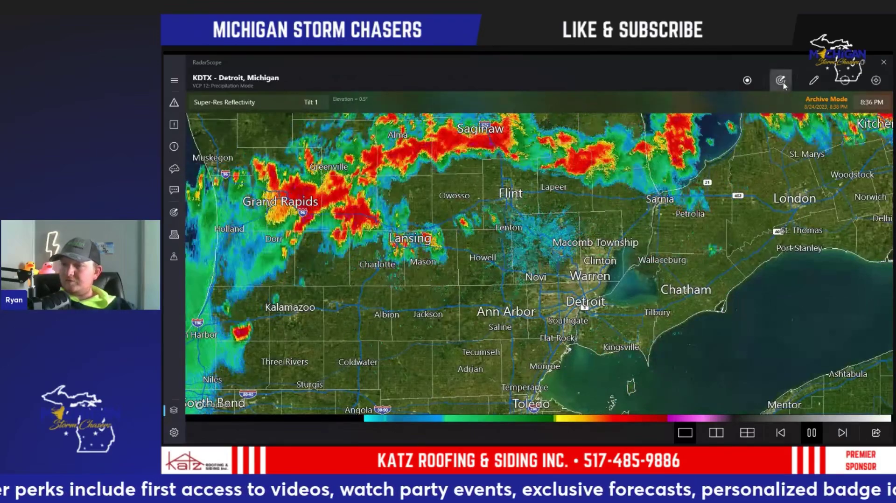
click(783, 82)
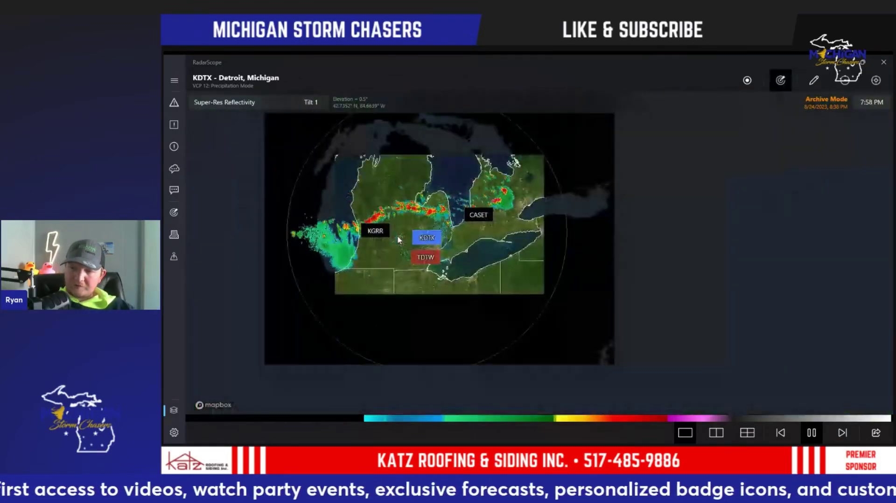
drag(397, 266, 478, 264)
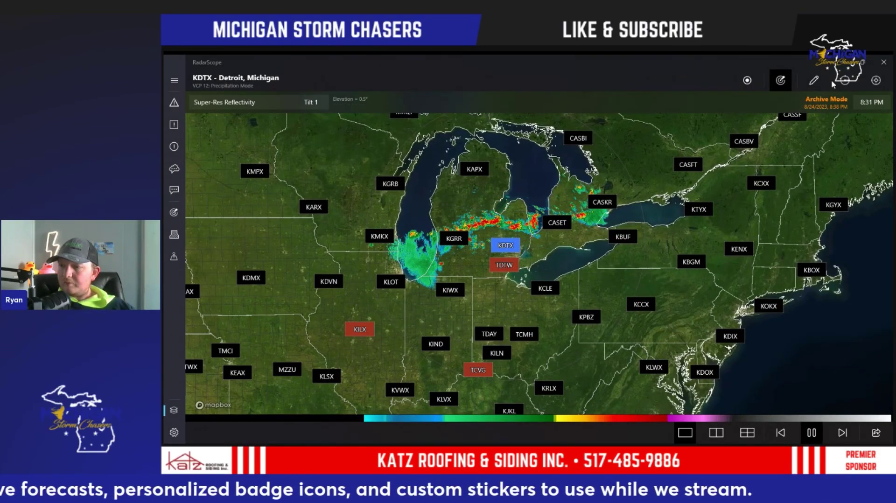
Hide the selectable radar sites and return to the archived storms over Lower Michigan and southern Ontario
click(780, 80)
scroll(527, 270, up, 10)
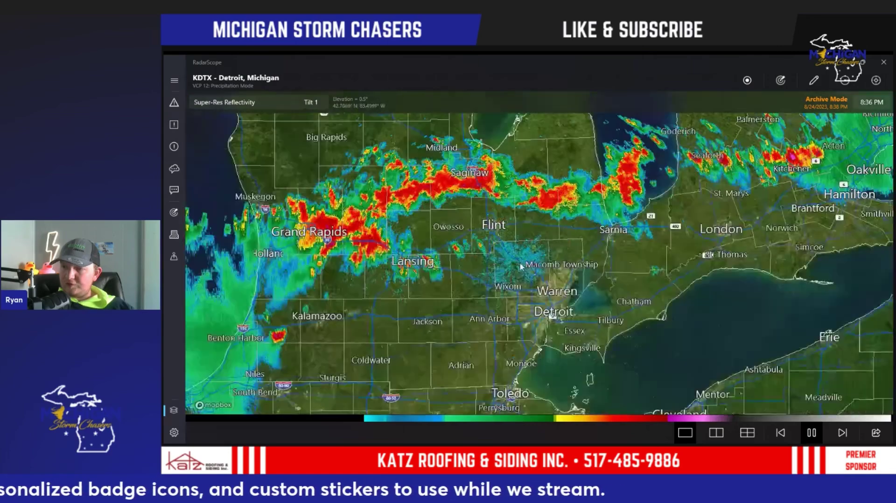
scroll(527, 270, down, 8)
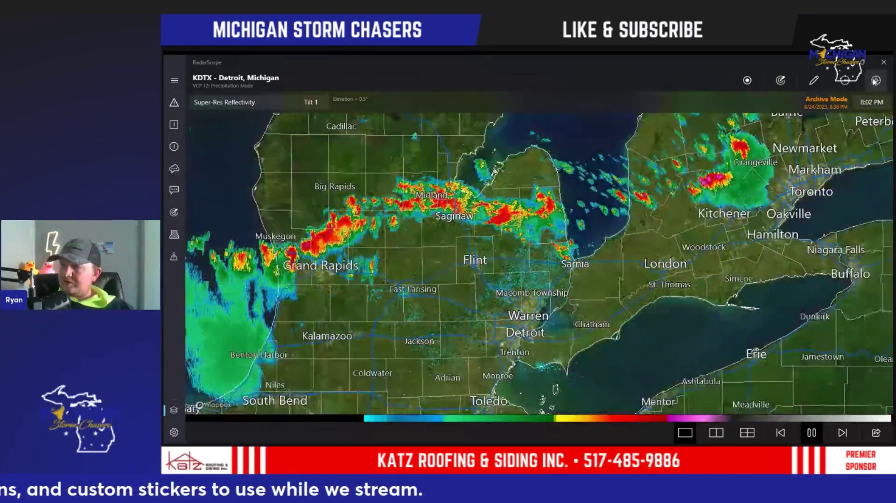
Measure the distance and beam height from the Detroit radar site to the storms at Saginaw
click(876, 81)
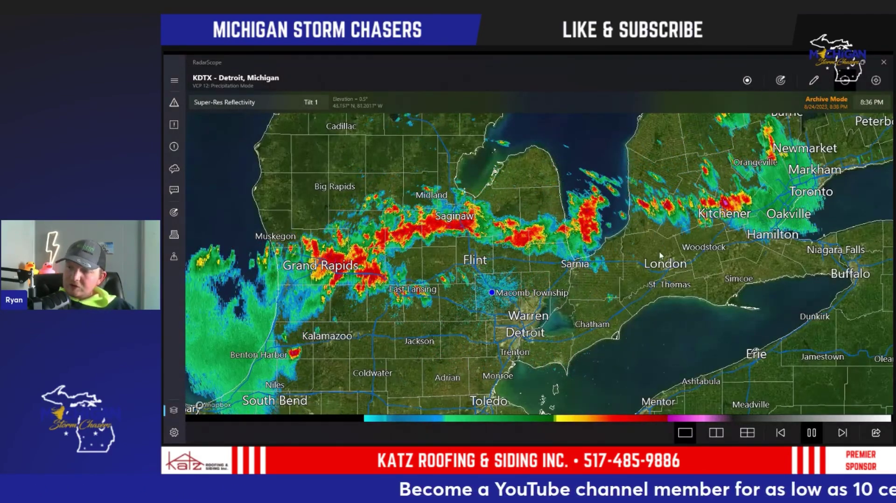
drag(492, 293, 452, 223)
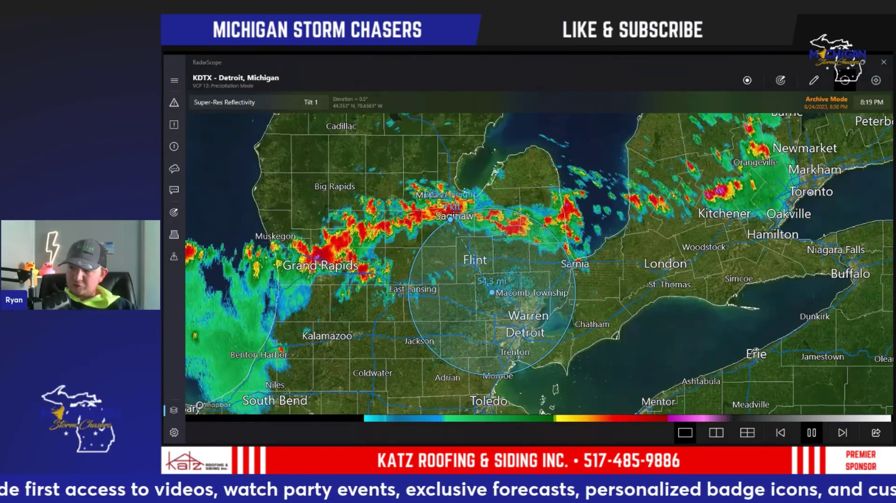
Measure the distance and beam height from the Detroit radar site to the storm line southwest of Saginaw, and leave the measuring tool
scroll(491, 278, up, 2)
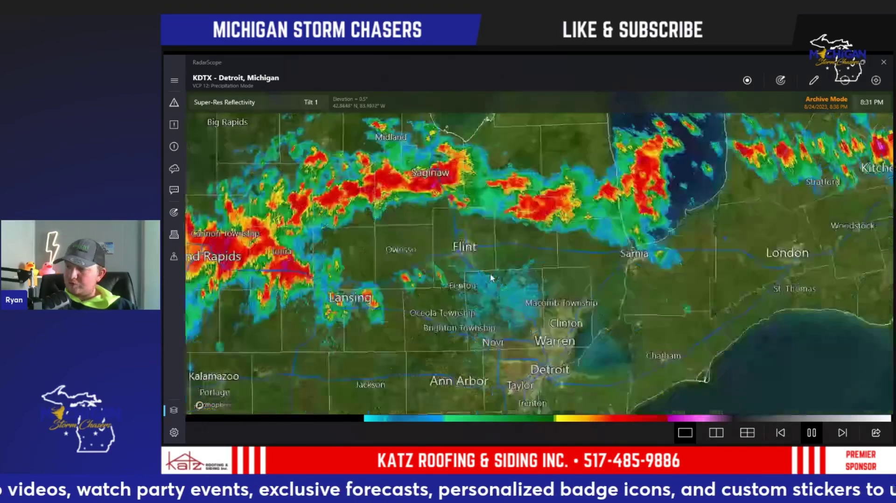
scroll(491, 278, up, 2)
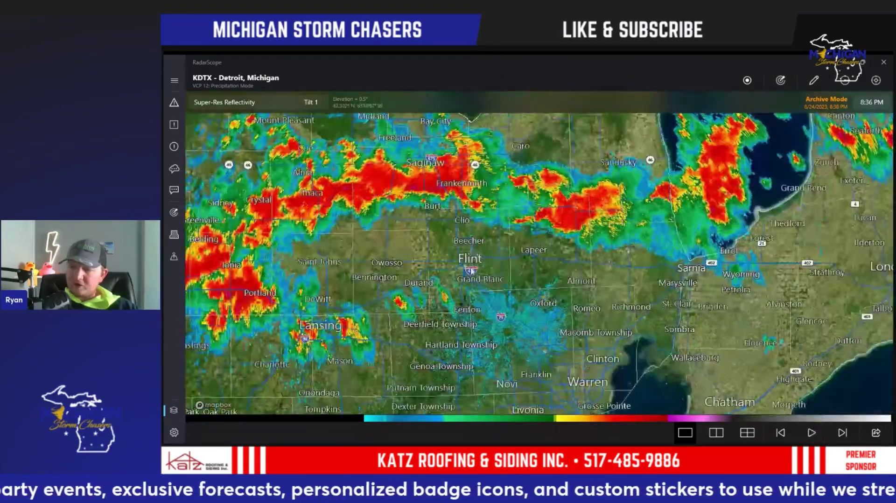
drag(471, 271, 500, 268)
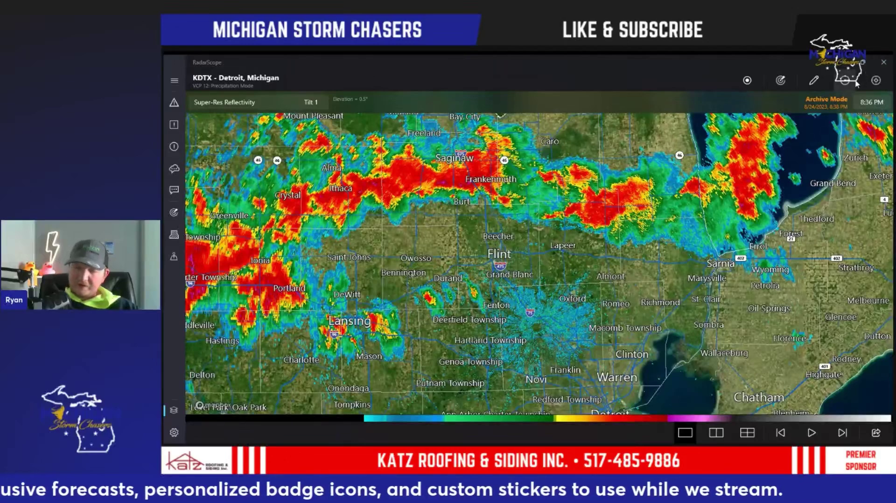
click(846, 80)
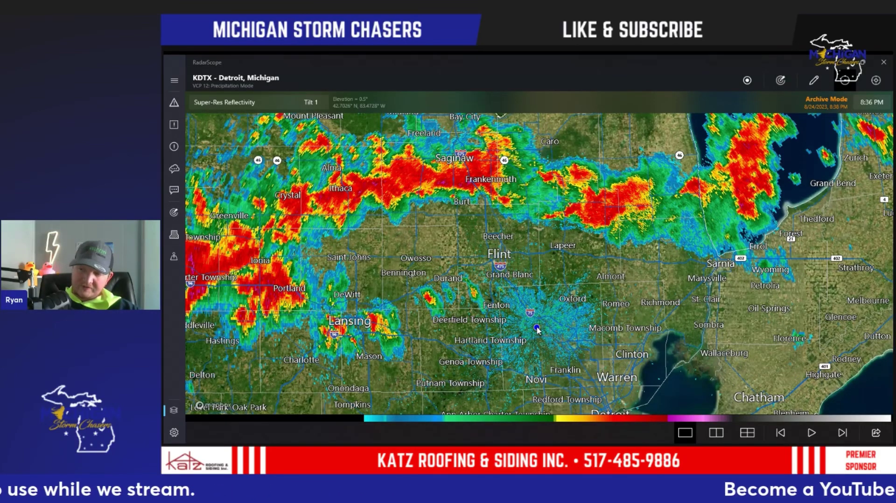
drag(538, 330, 407, 197)
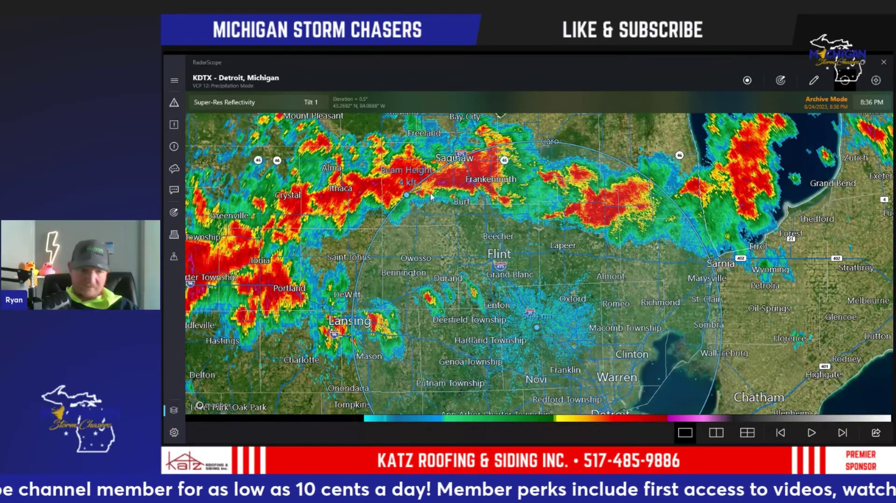
click(848, 83)
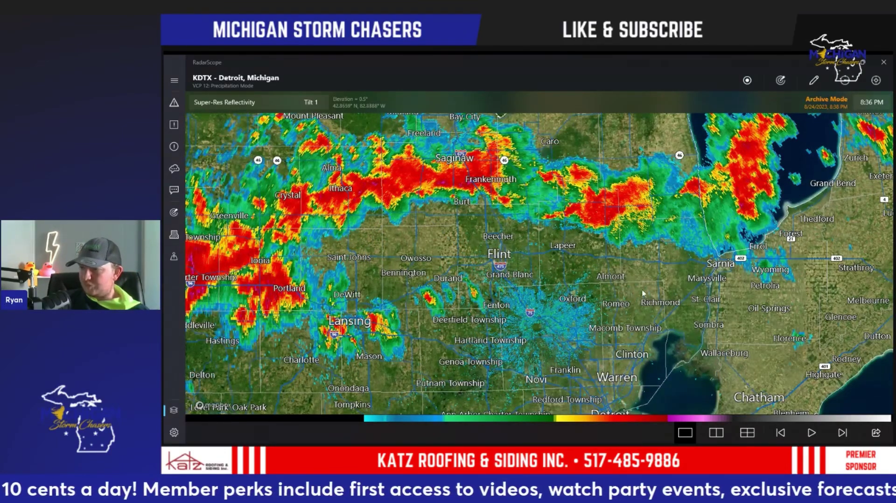
View the storms in the two-pane and four-pane radar layouts and return to the single-pane layout
click(721, 435)
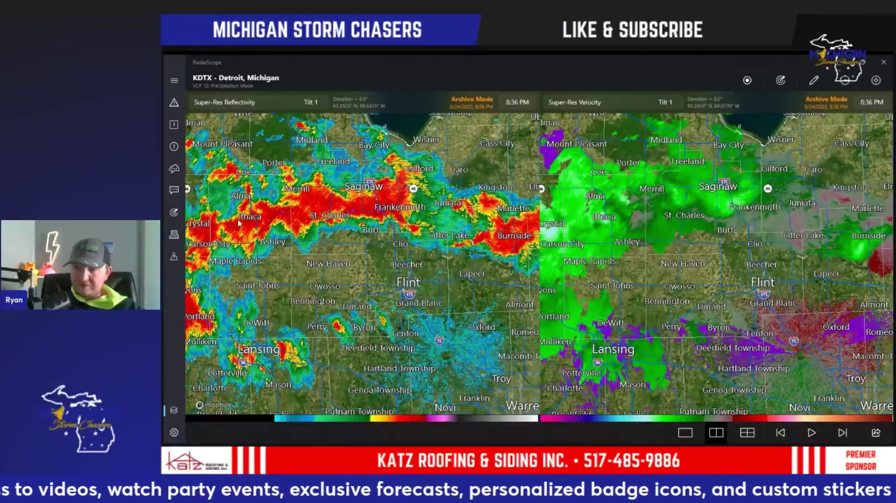
click(754, 435)
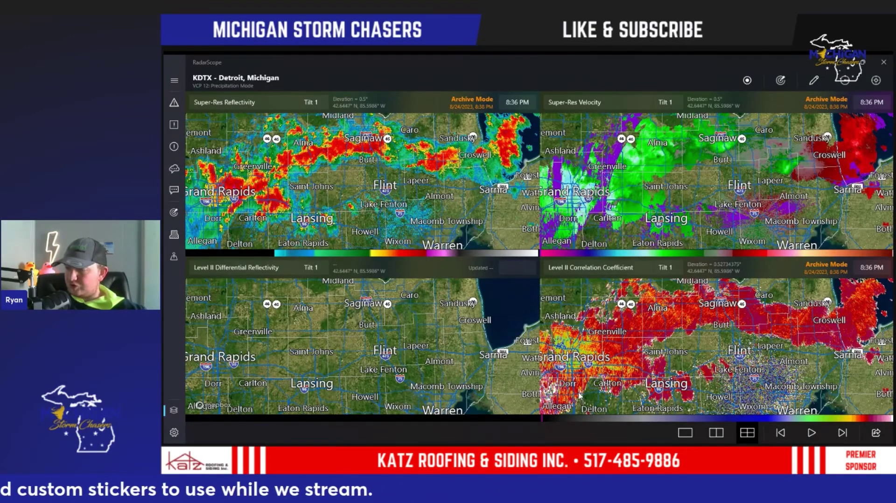
click(717, 433)
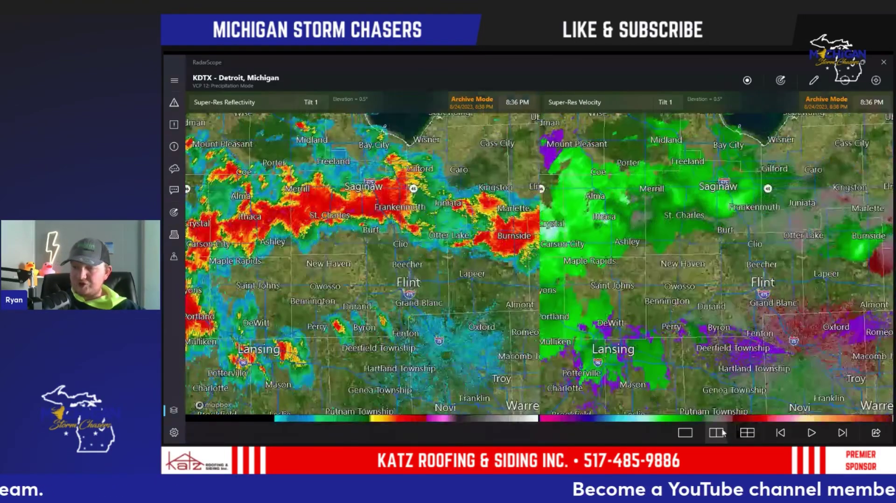
click(691, 434)
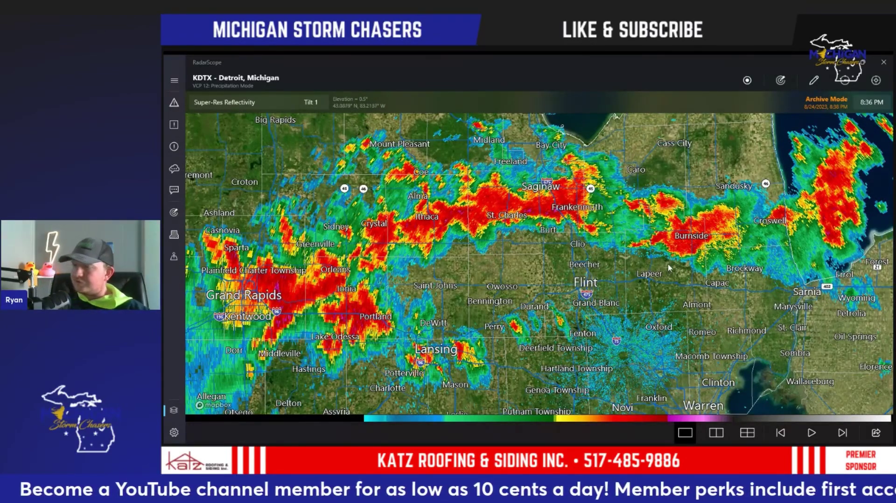
Look through the available radar products from Super-Resolution to Level II, and close the list with Super-Res Reflectivity still selected
click(242, 106)
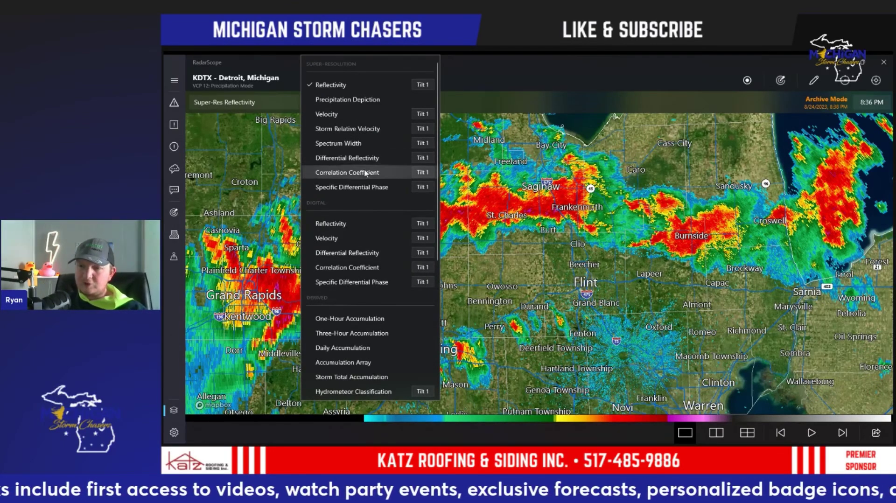
scroll(367, 271, down, 2)
scroll(367, 272, down, 1)
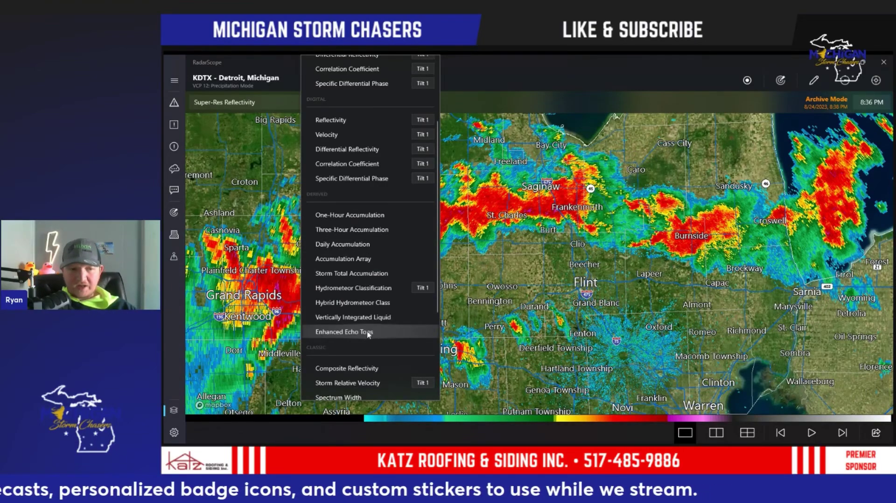
scroll(362, 330, down, 3)
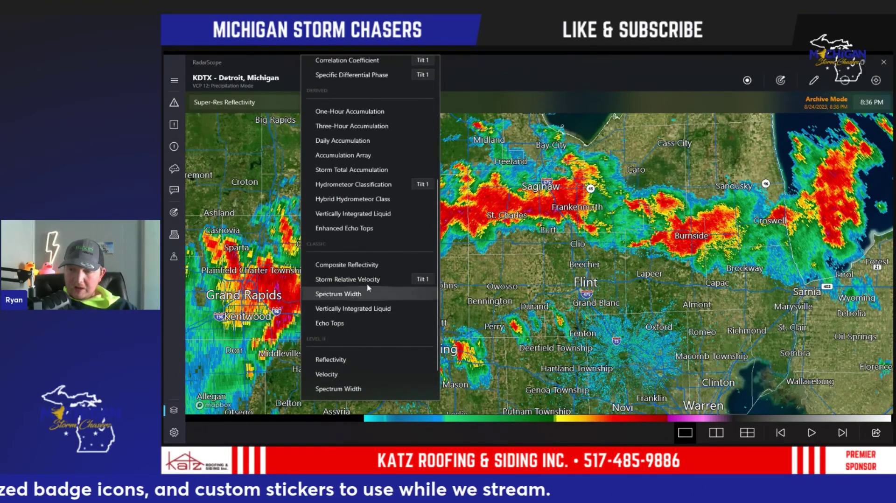
scroll(363, 279, up, 5)
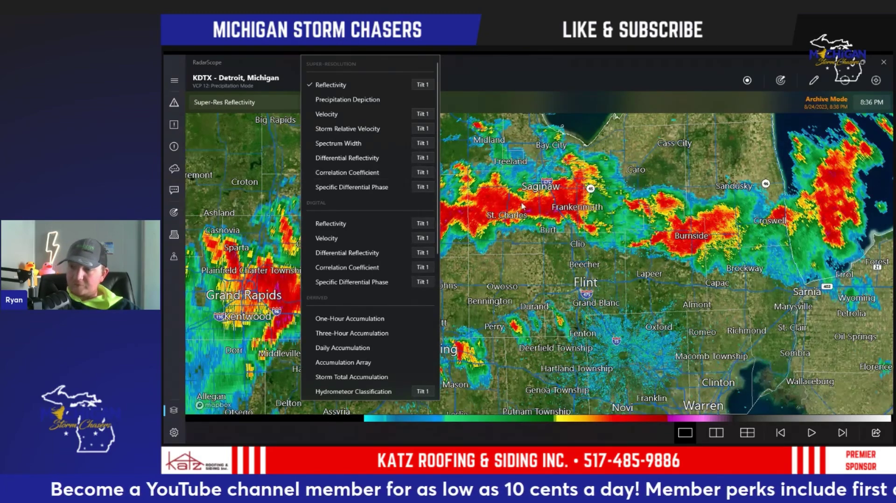
click(528, 225)
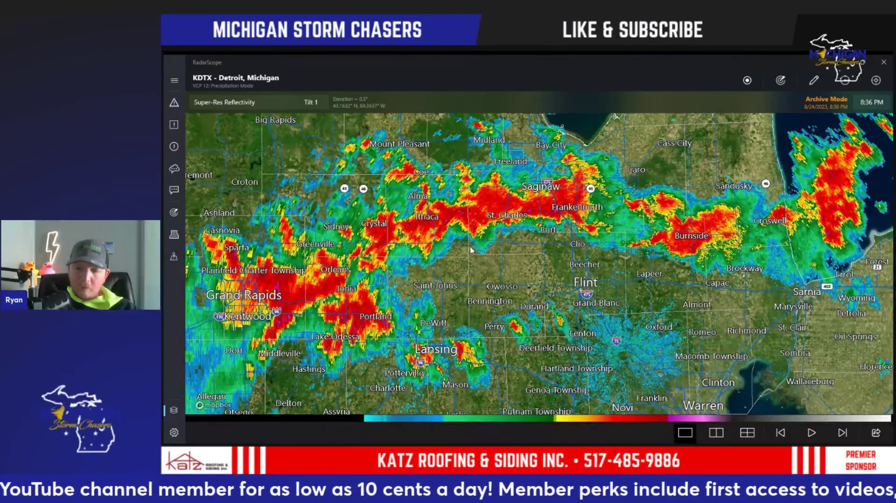